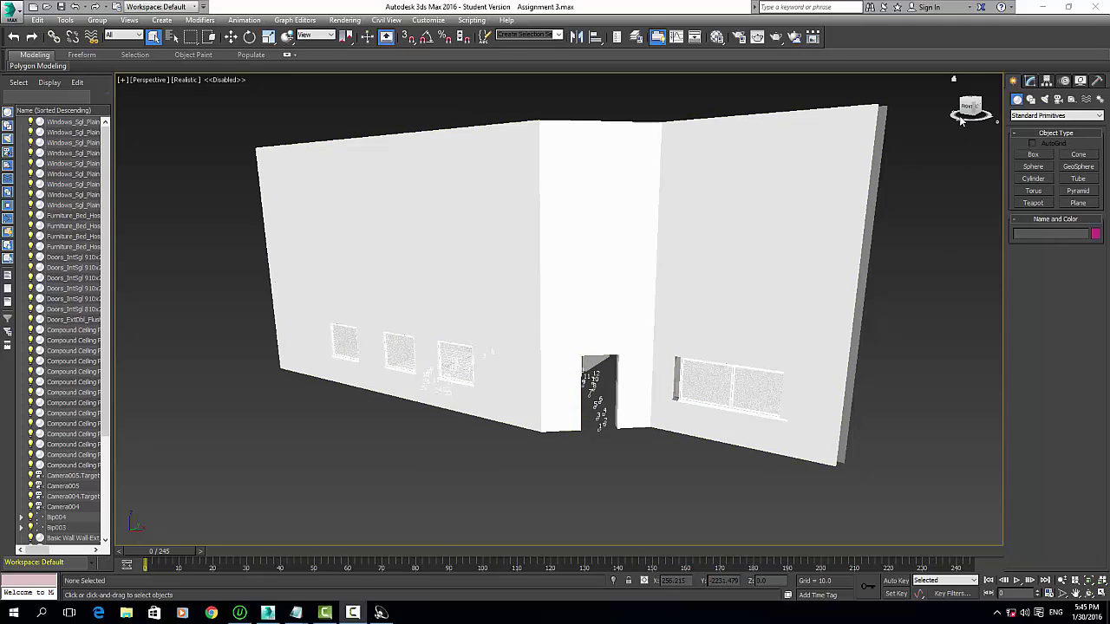
- Look through Camera003 and play the animation until the camera is inside the corridor
alt+middle_drag(431, 258, 432, 257)
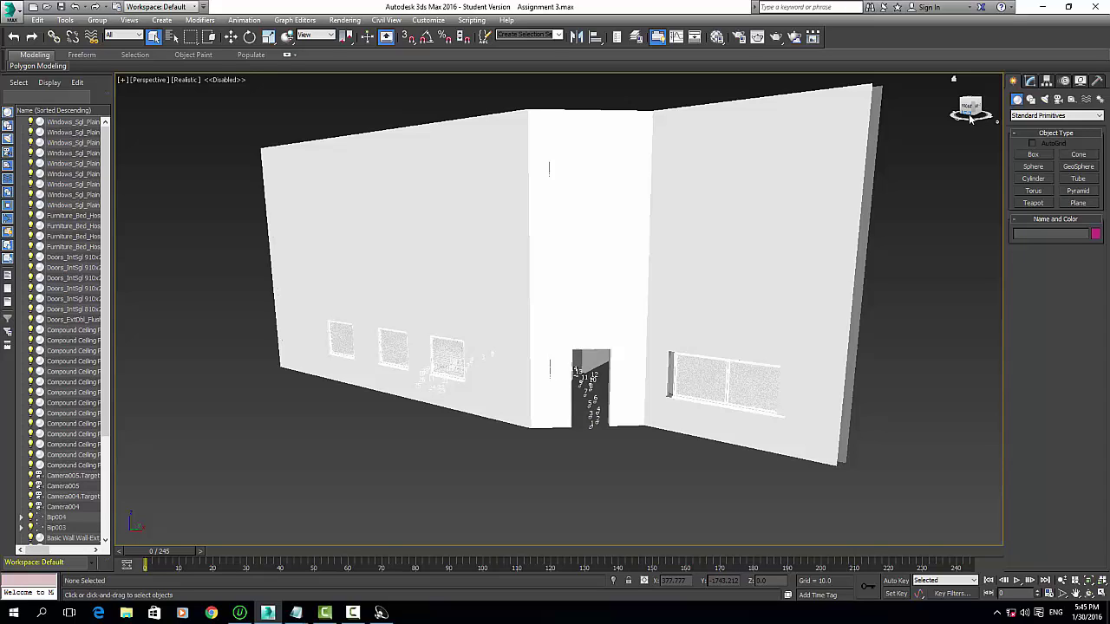
key(c)
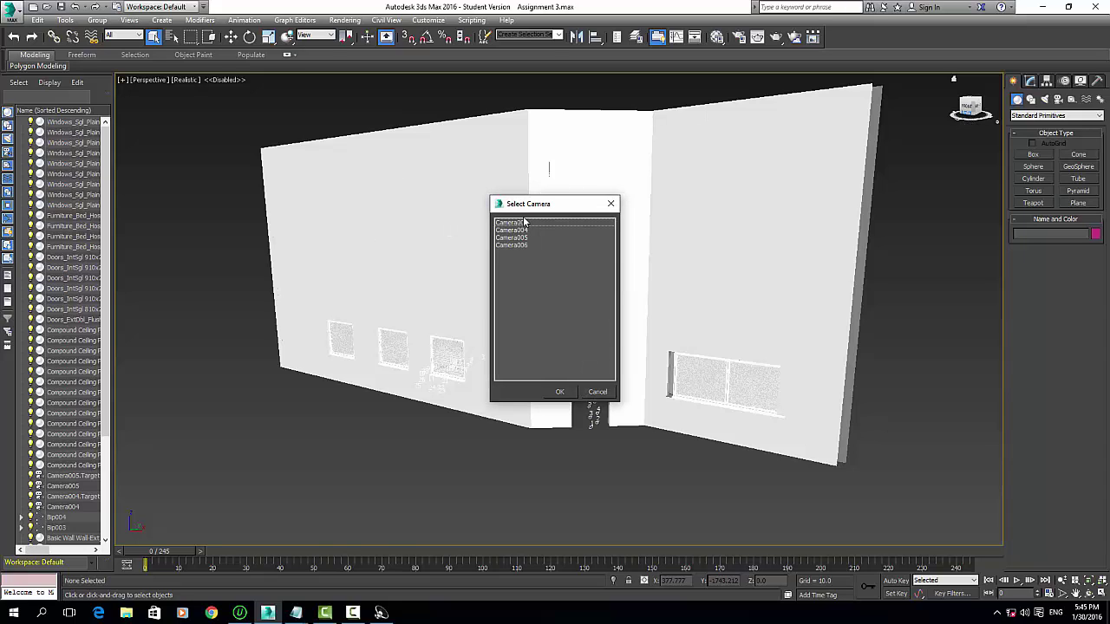
click(524, 223)
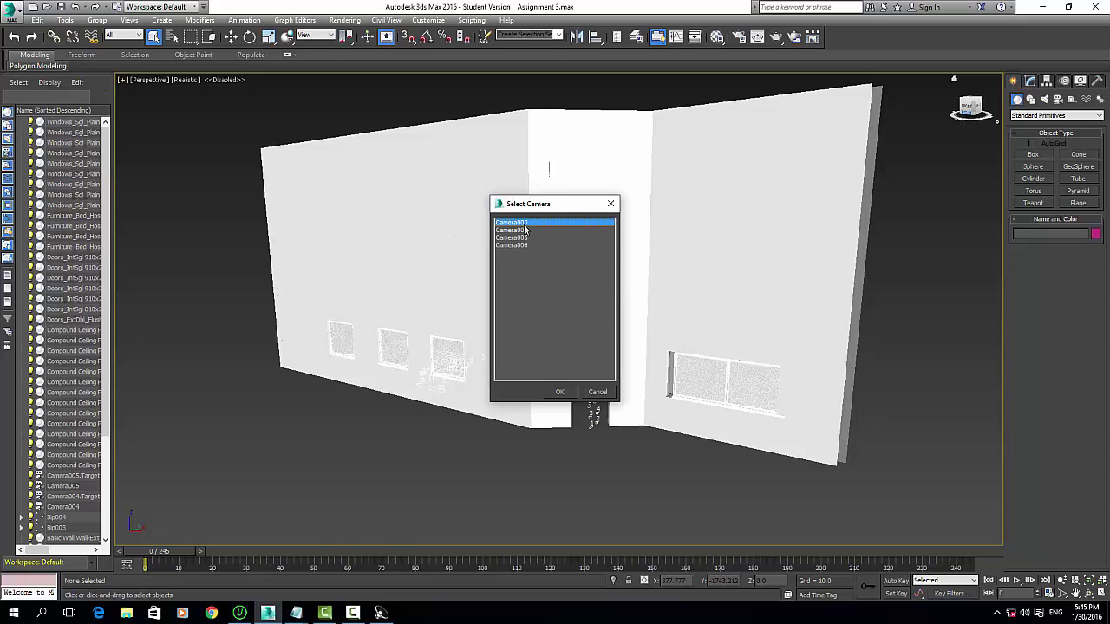
click(560, 392)
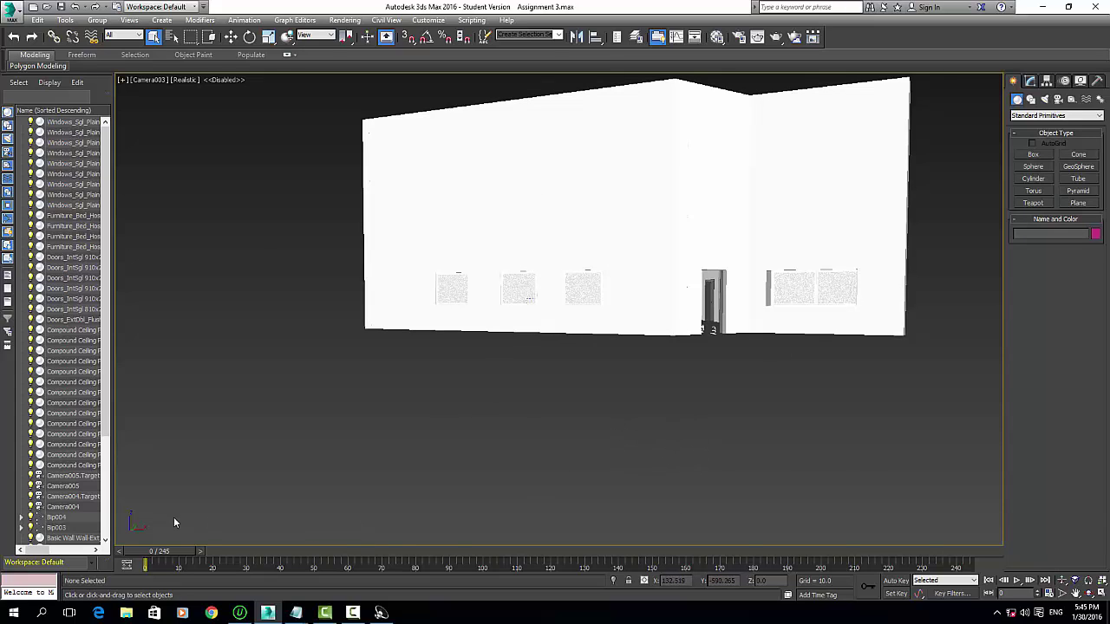
click(1017, 580)
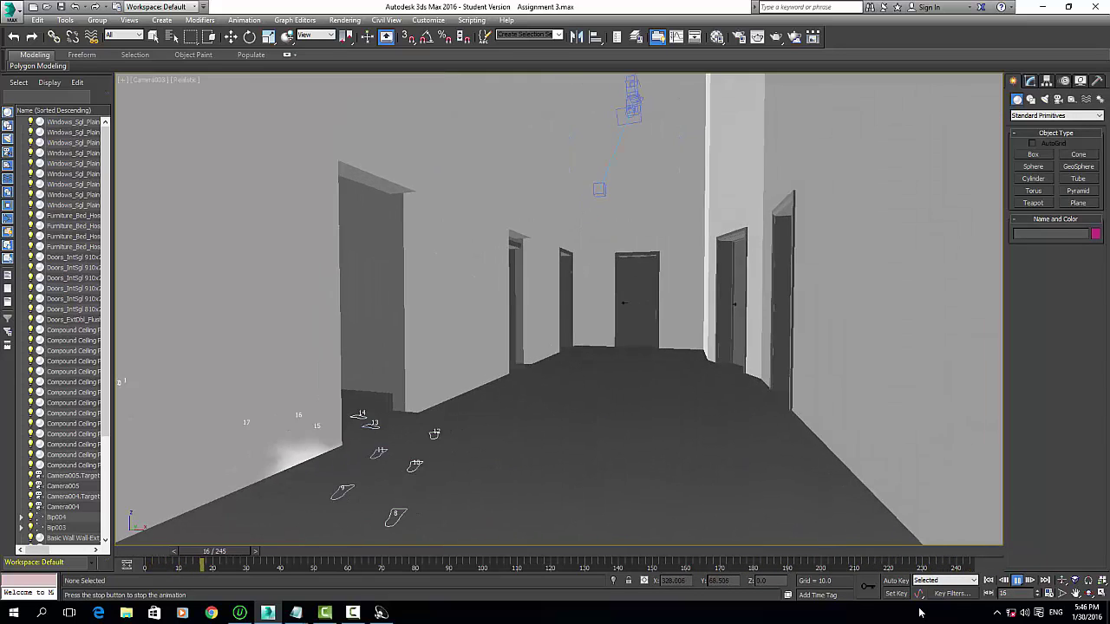
click(1017, 581)
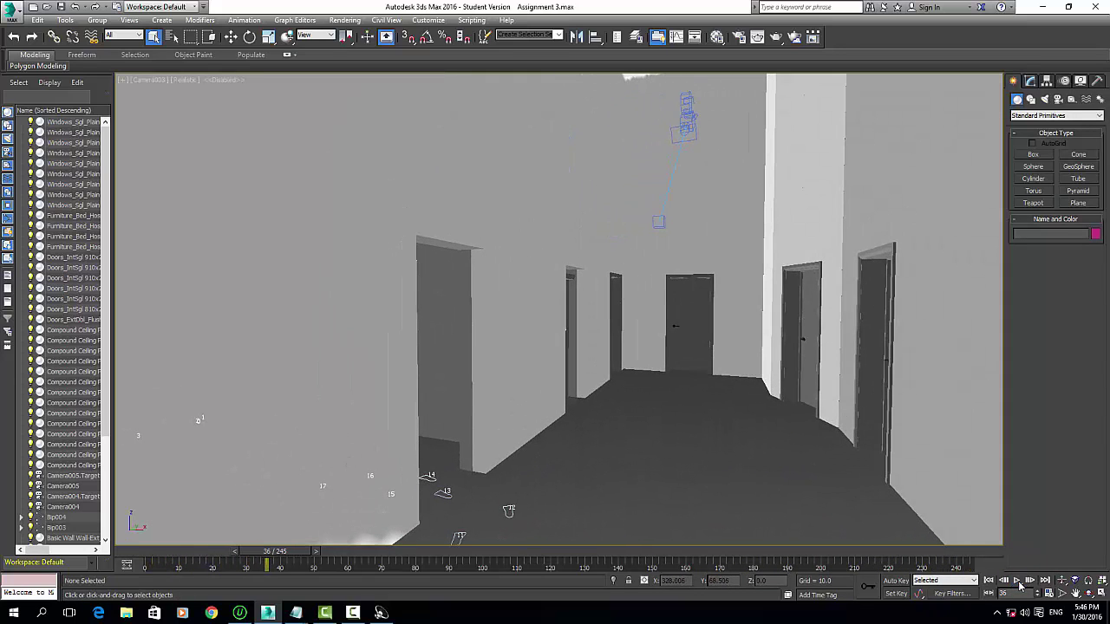
- Return to the Perspective view and examine the Bip003 head in the corridor at close range
key(p)
scroll(757, 418, down, 3)
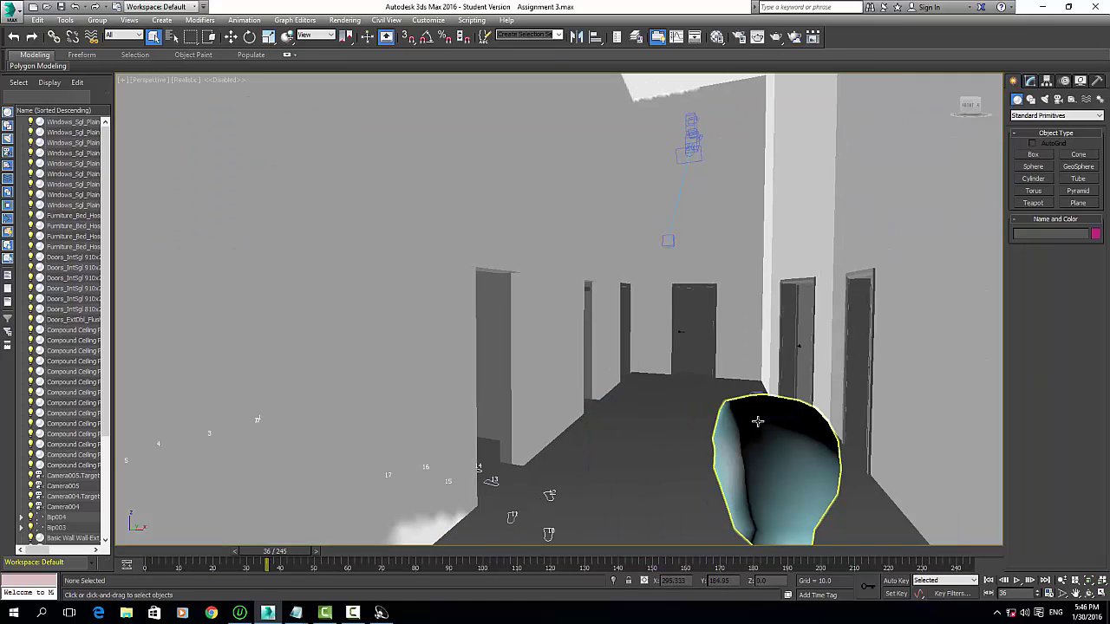
scroll(757, 418, down, 2)
scroll(757, 418, up, 5)
scroll(757, 419, up, 2)
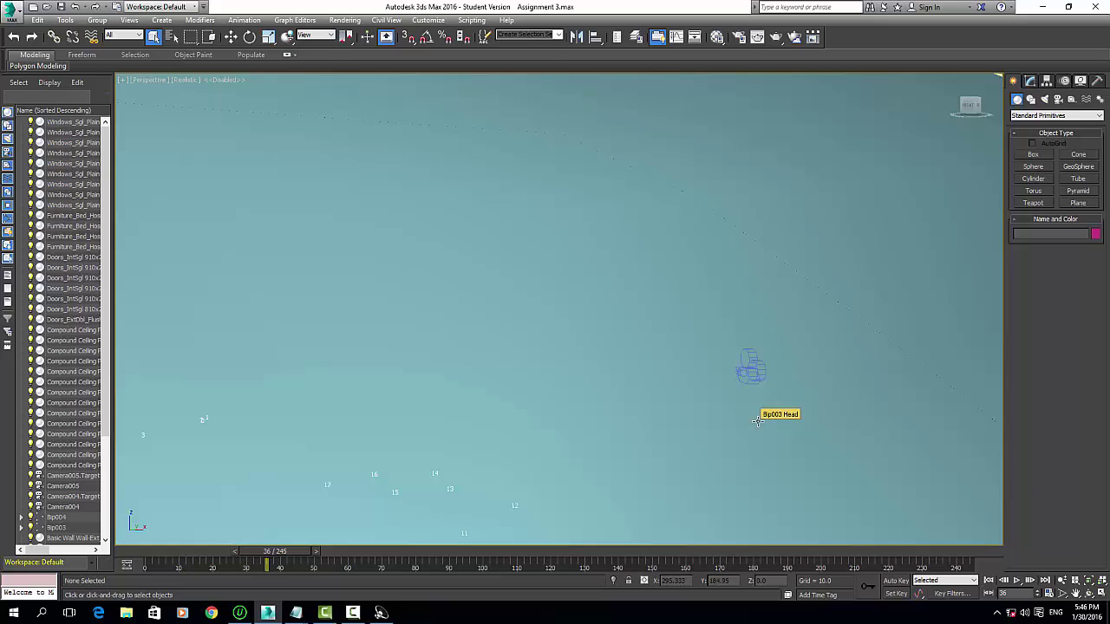
scroll(757, 419, down, 4)
- Look through Camera004 and scrub the animation to frame 45 to check the biped walking along the corridor
key(c)
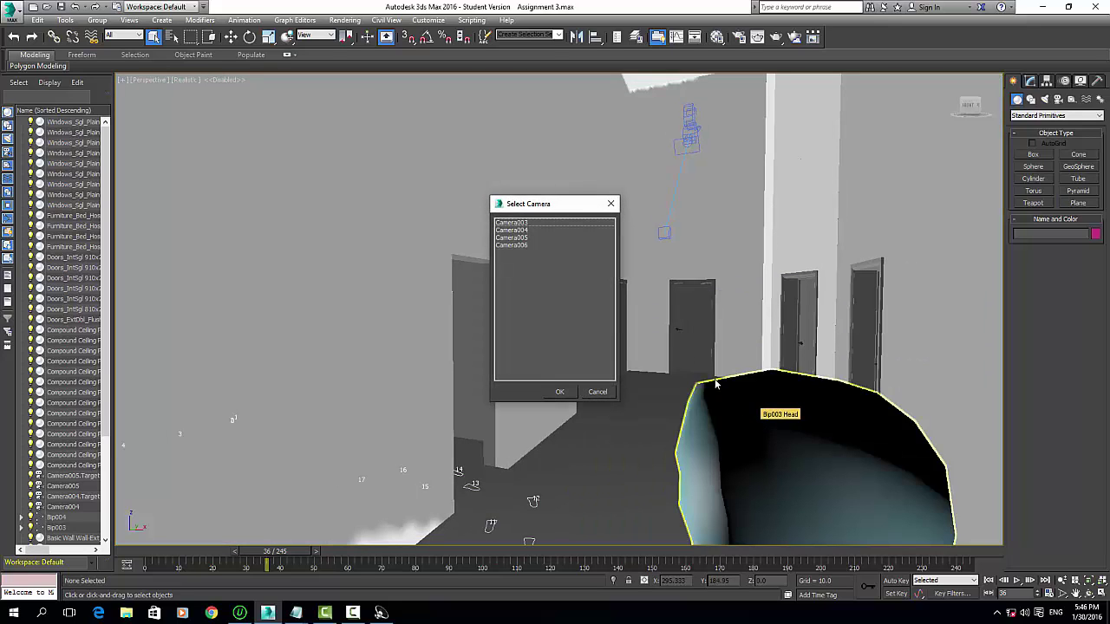
click(526, 231)
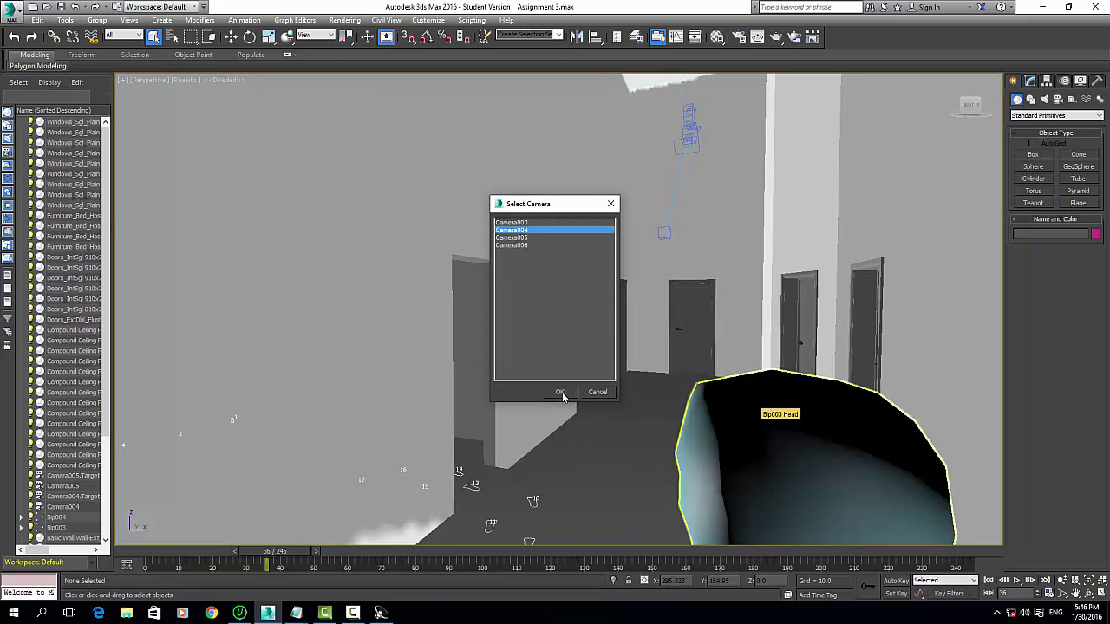
click(561, 393)
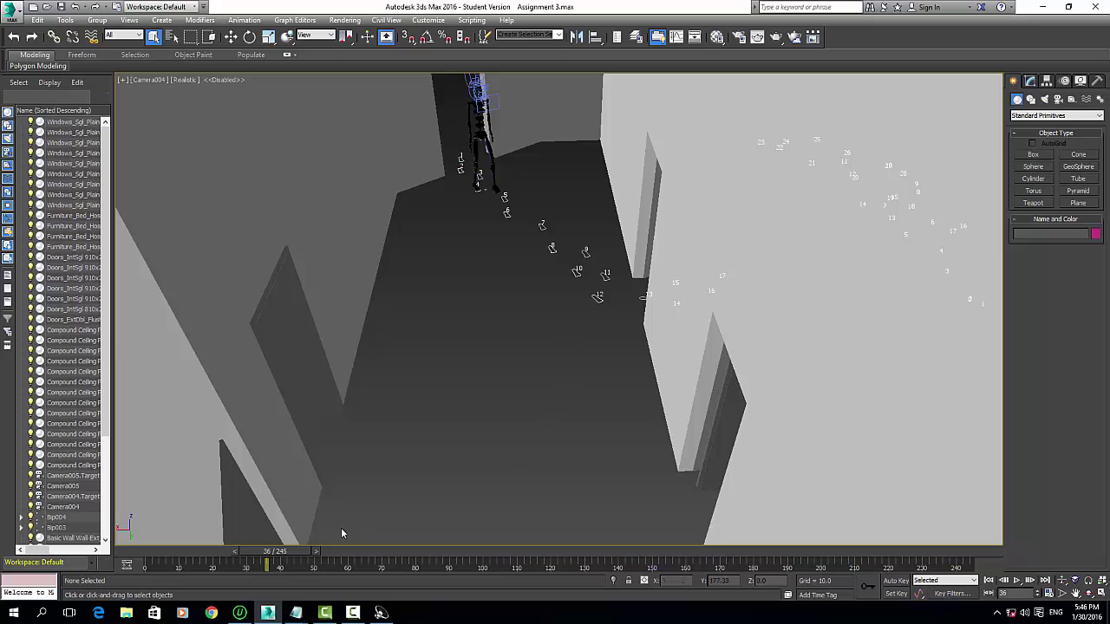
drag(297, 554, 325, 552)
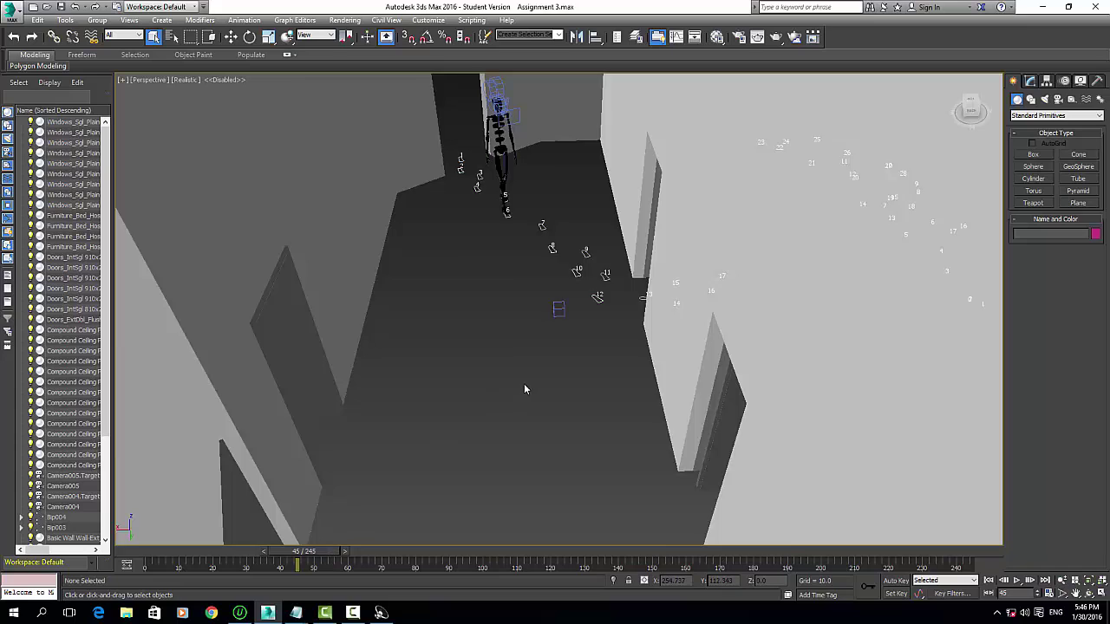
- Leave the Camera004 view and look at the scene through Camera006
key(p)
key(c)
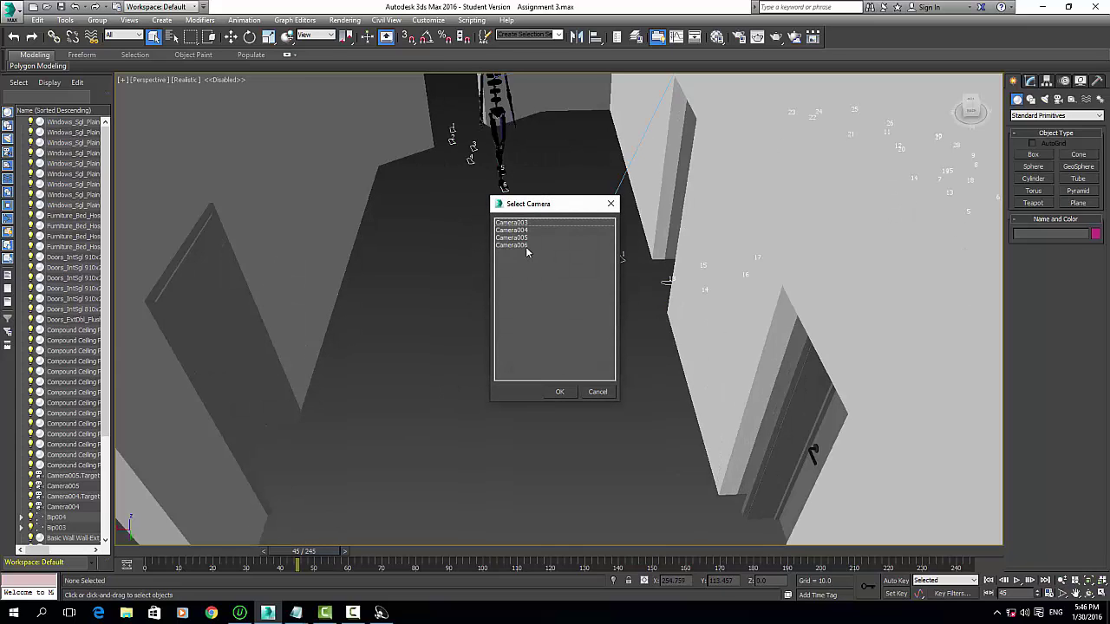
click(520, 245)
click(561, 391)
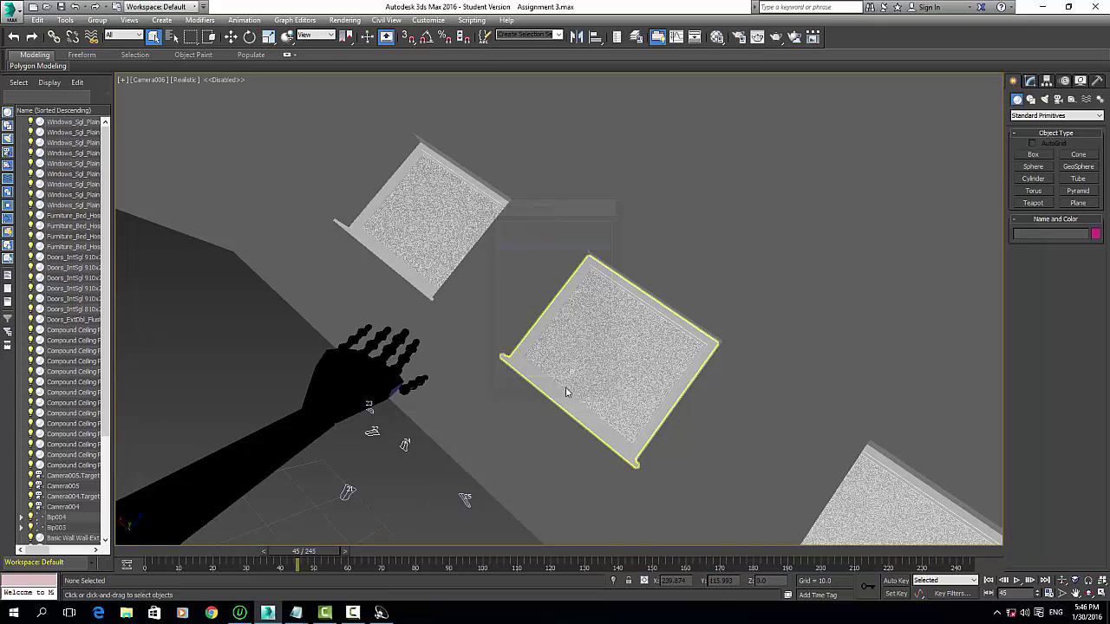
- Look through Camera005 and play the animation of the biped walking in the room
key(p)
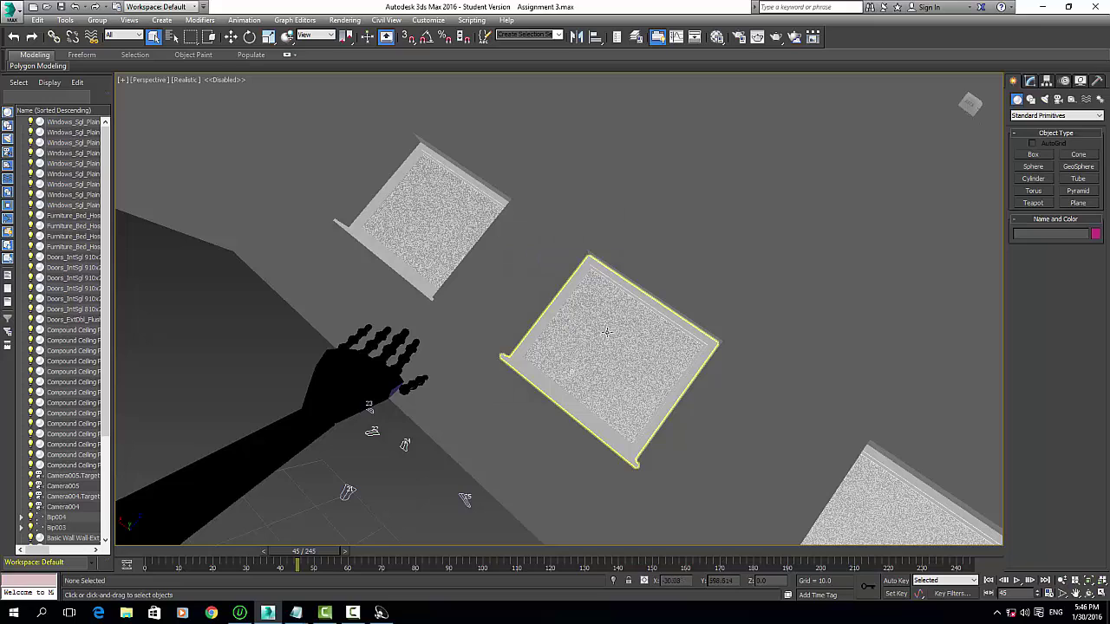
scroll(609, 321, down, 2)
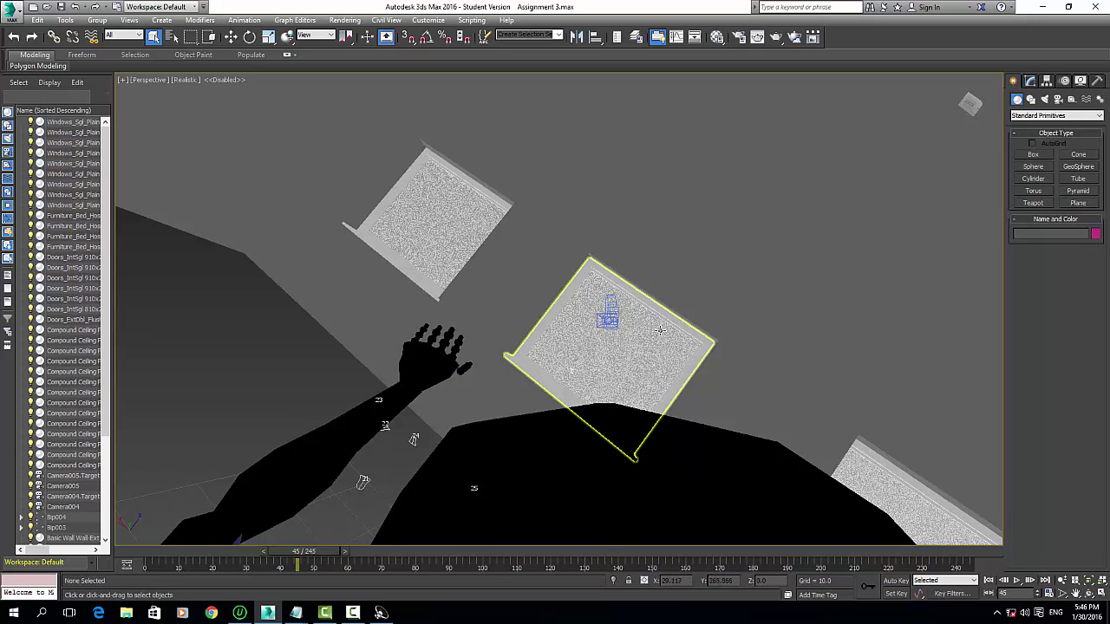
key(c)
click(528, 241)
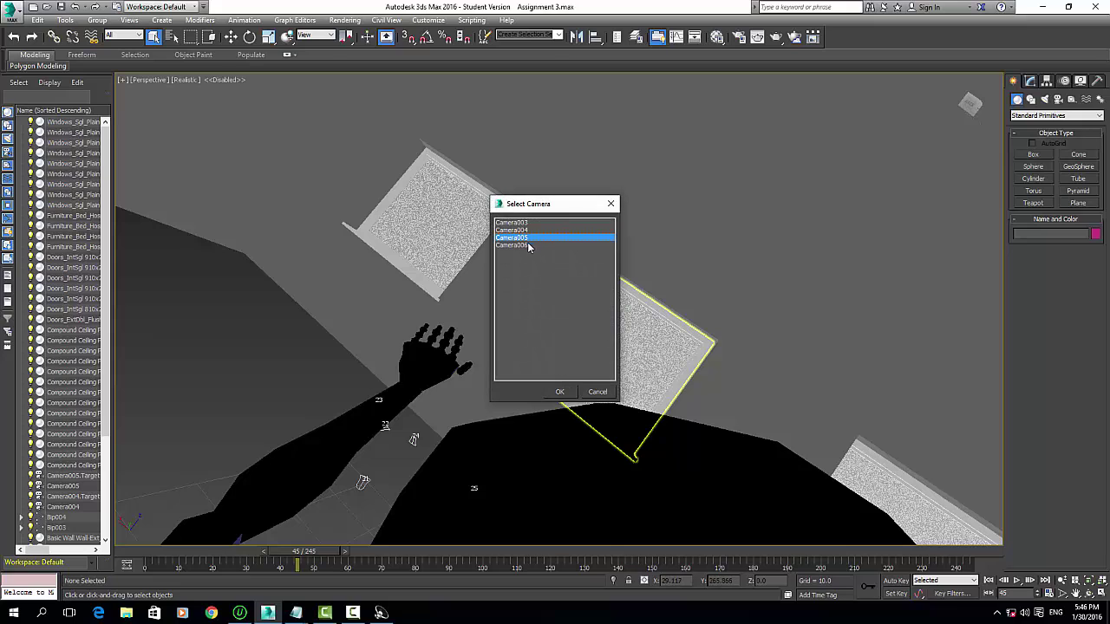
click(574, 392)
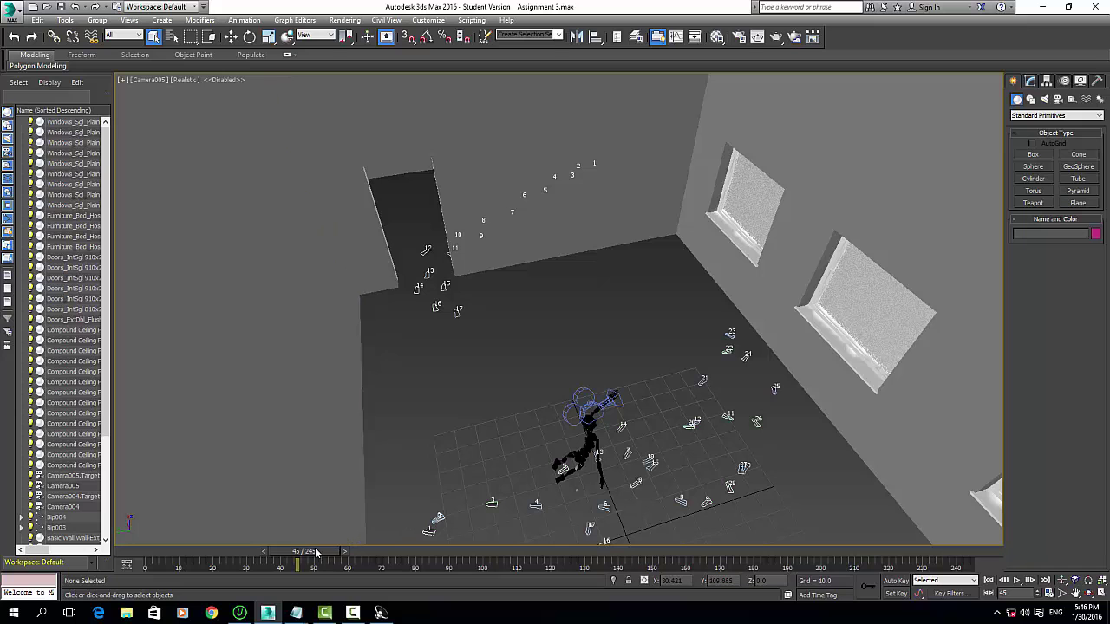
click(1017, 580)
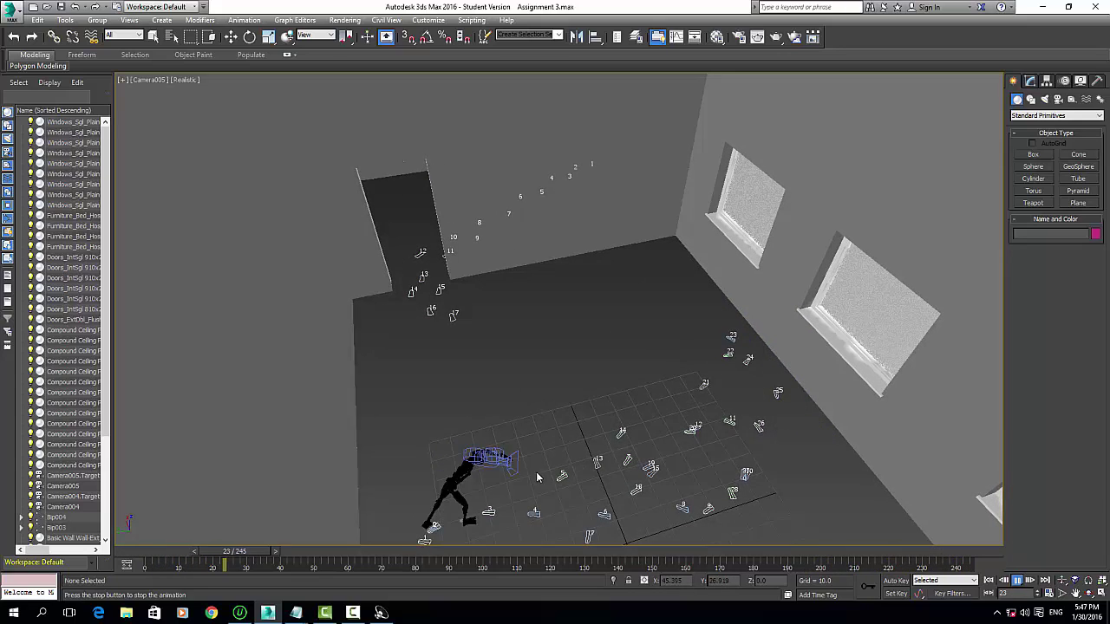
- Check the playing animation in the Perspective view, return to Camera005 and stop the playback
key(p)
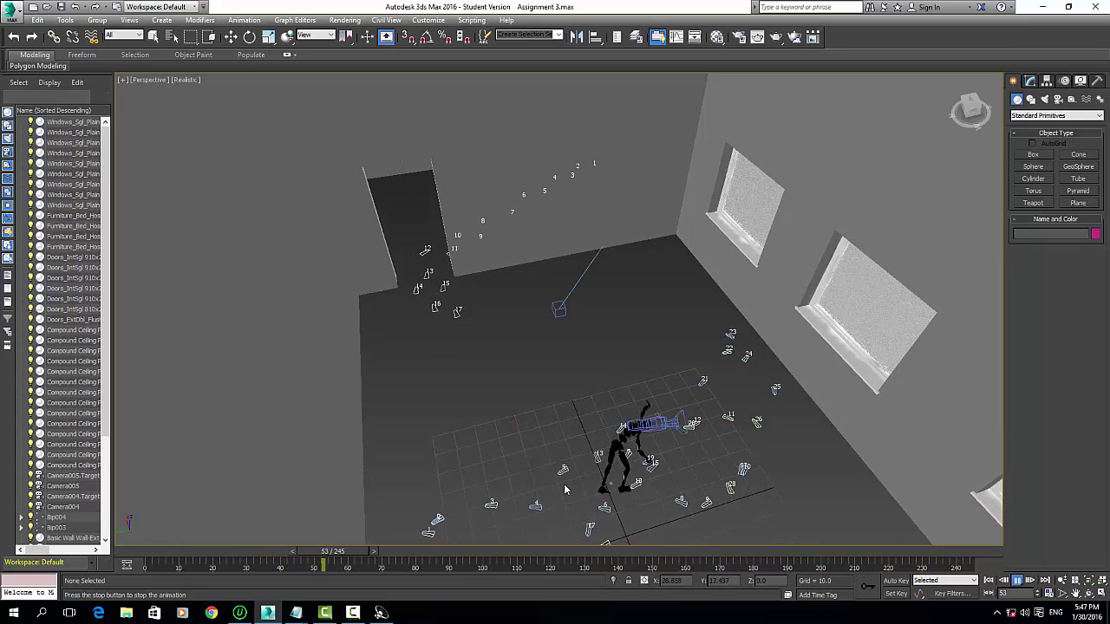
scroll(595, 501, up, 1)
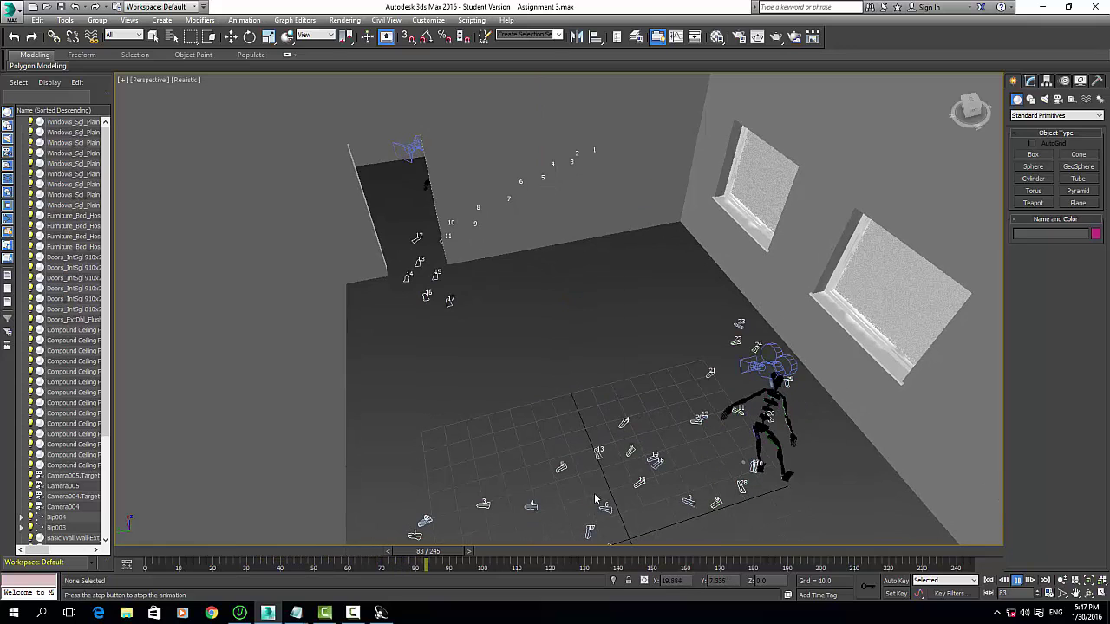
key(c)
click(523, 238)
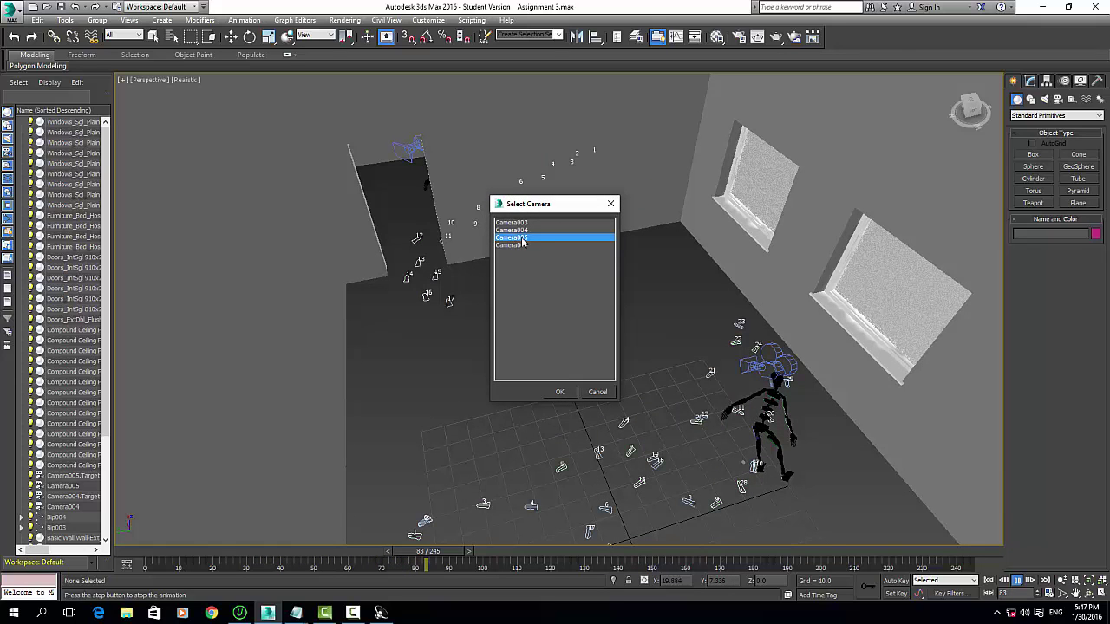
click(560, 393)
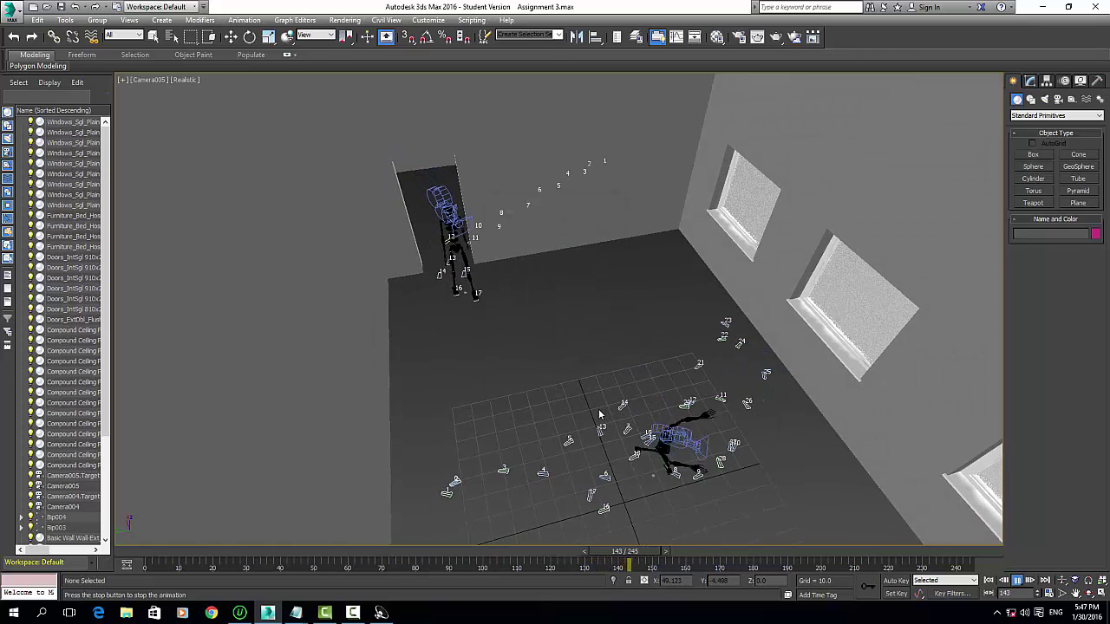
click(1017, 580)
- Look through Camera006, rewind the animation to frame 0 and play it through the full frame range
key(p)
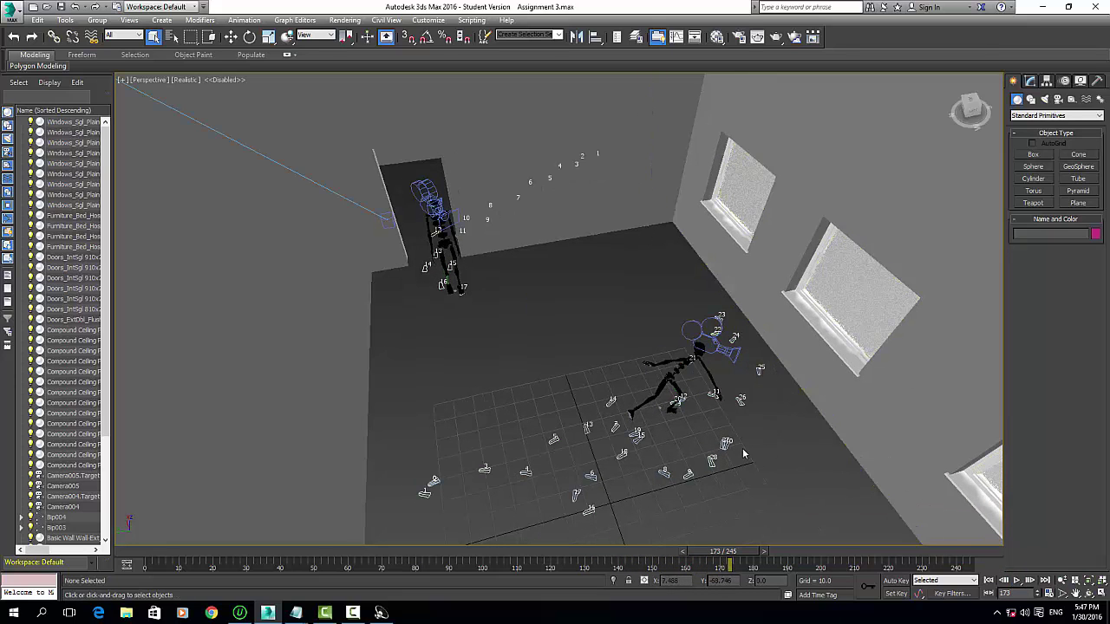
key(c)
double_click(523, 244)
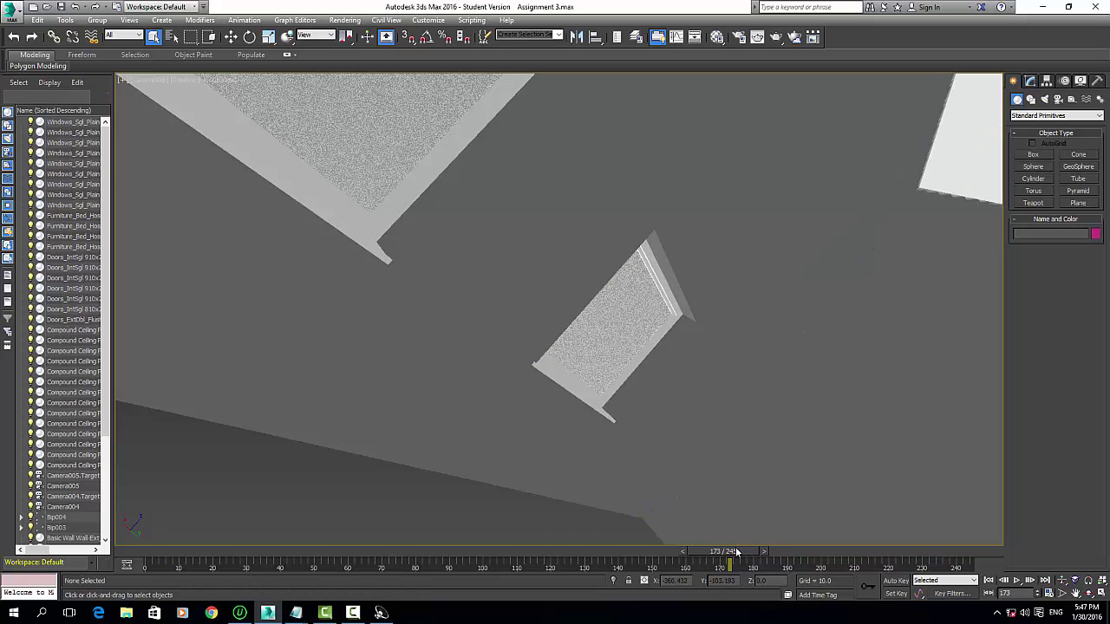
drag(721, 552, 145, 564)
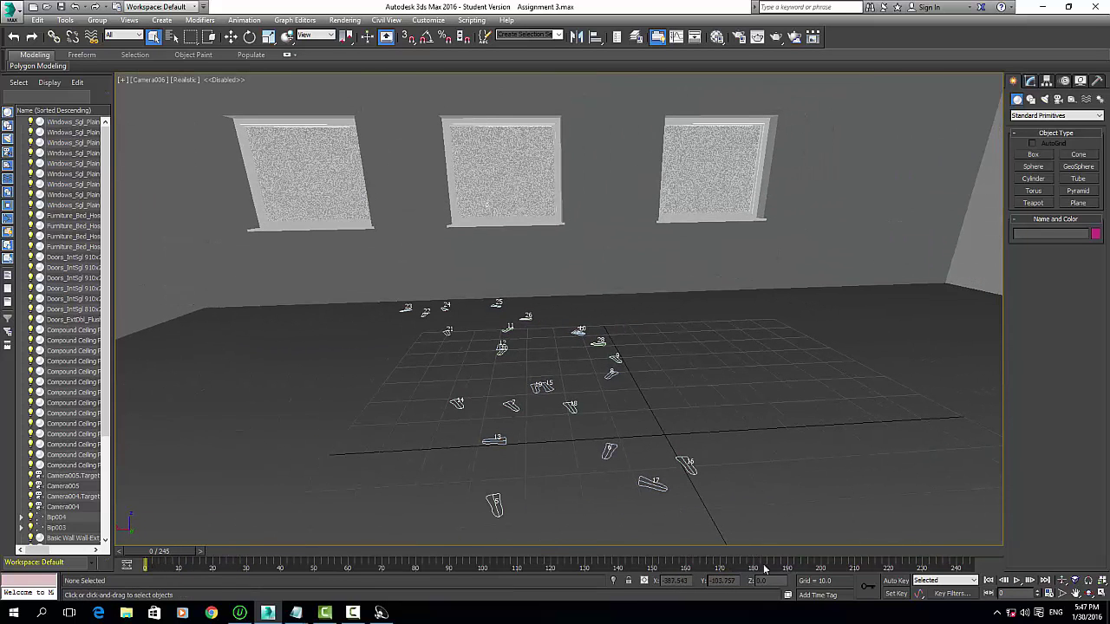
click(1017, 580)
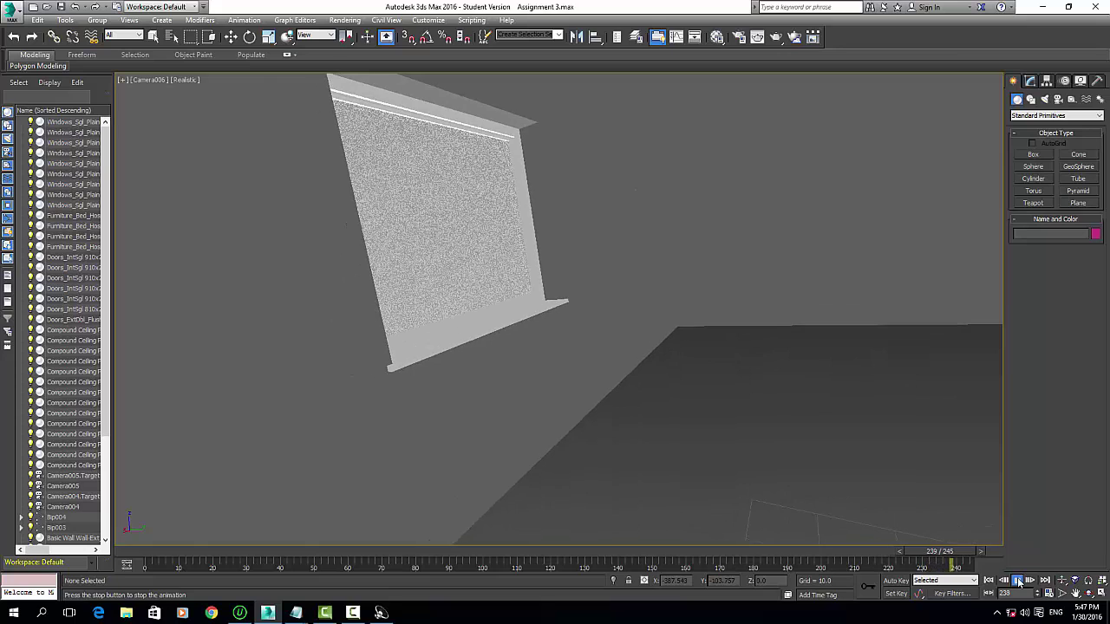
click(1018, 581)
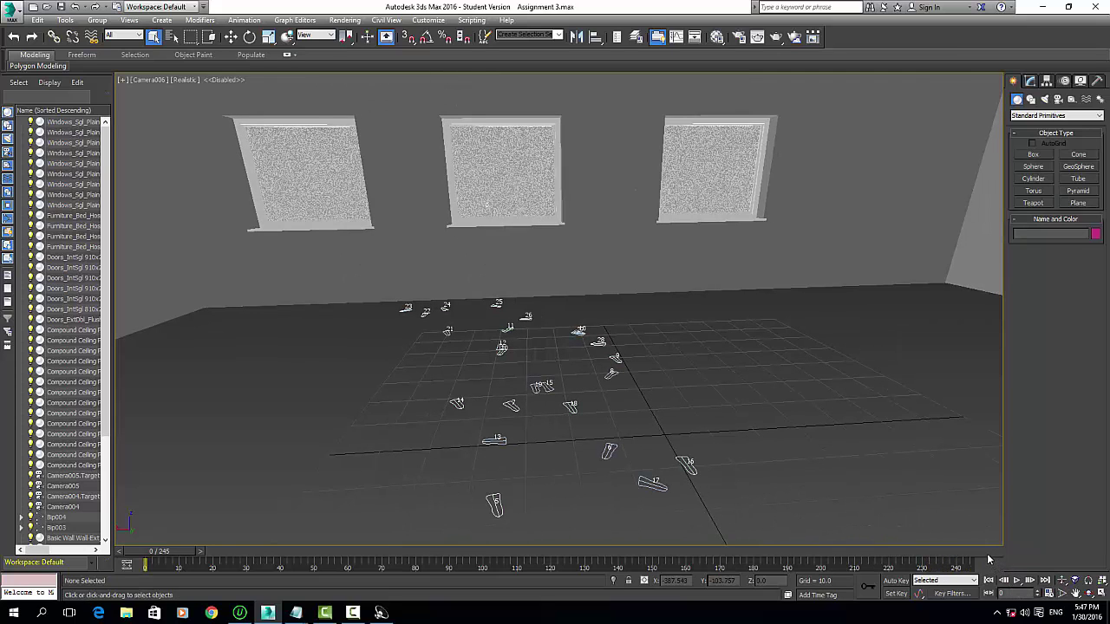
- Leave the Camera006 view and look at the building's exterior through Camera003
key(p)
scroll(892, 446, up, 1)
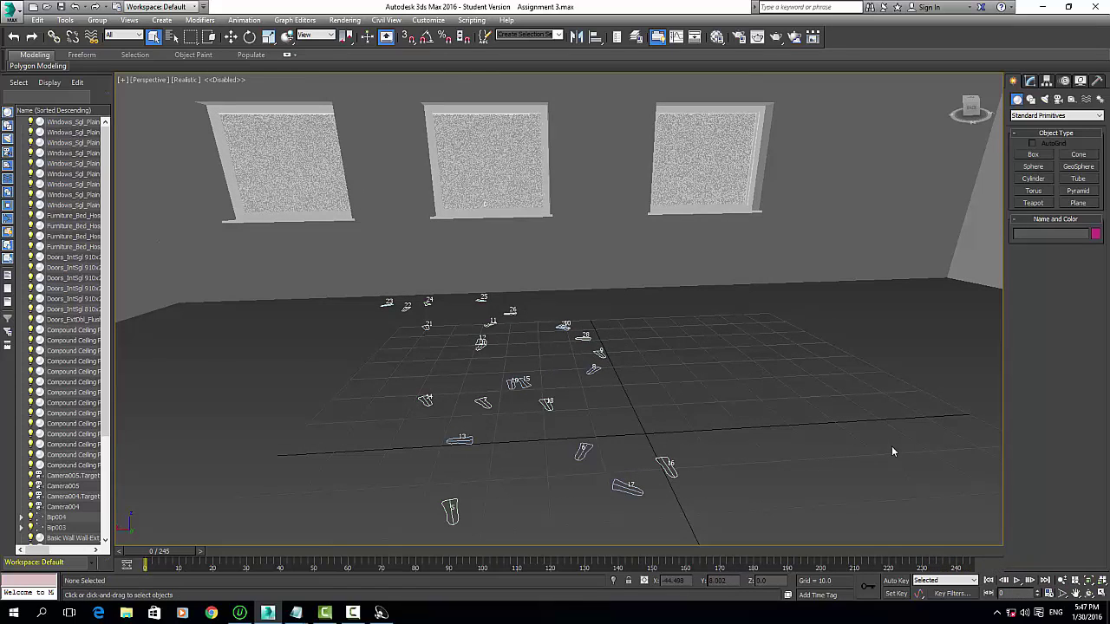
key(c)
click(520, 224)
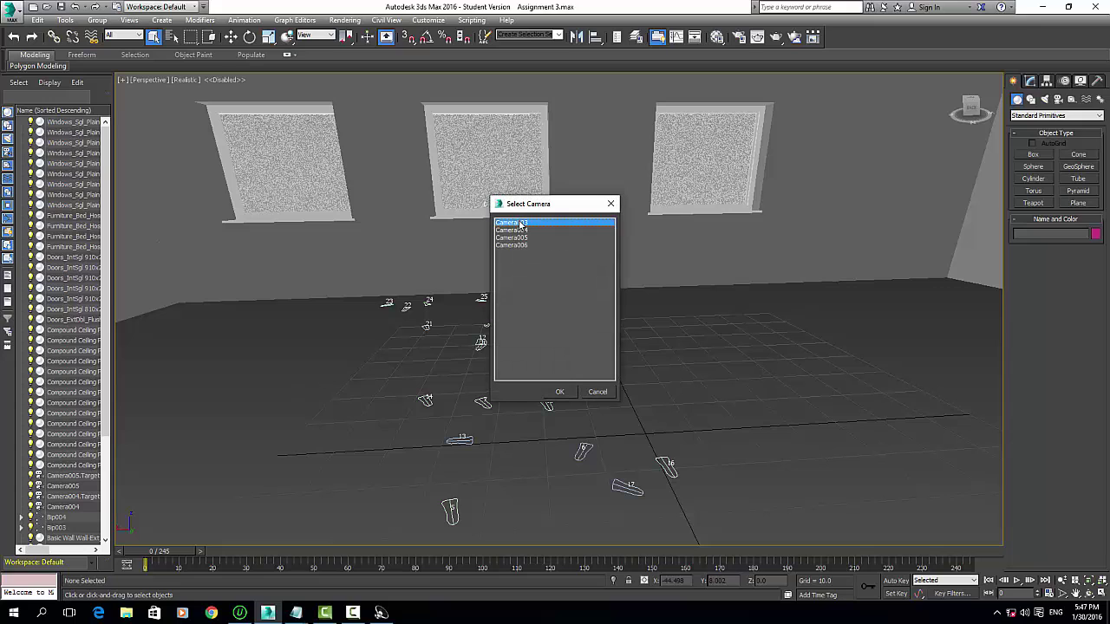
click(556, 392)
- Return to the Perspective view and examine the biped outside and the building's front from above
key(p)
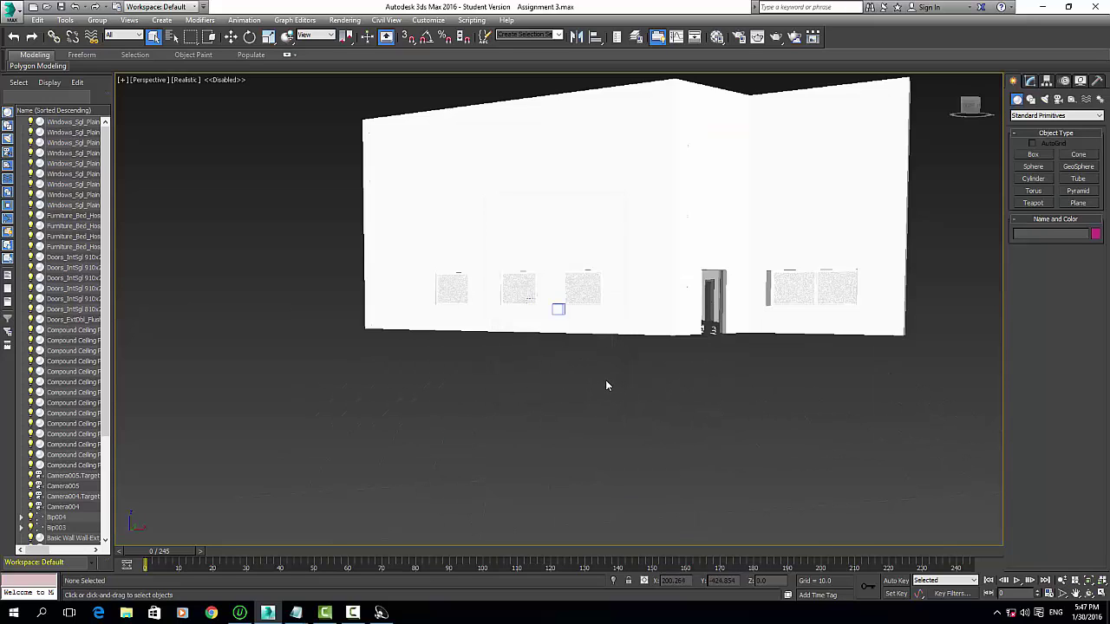
scroll(603, 380, down, 5)
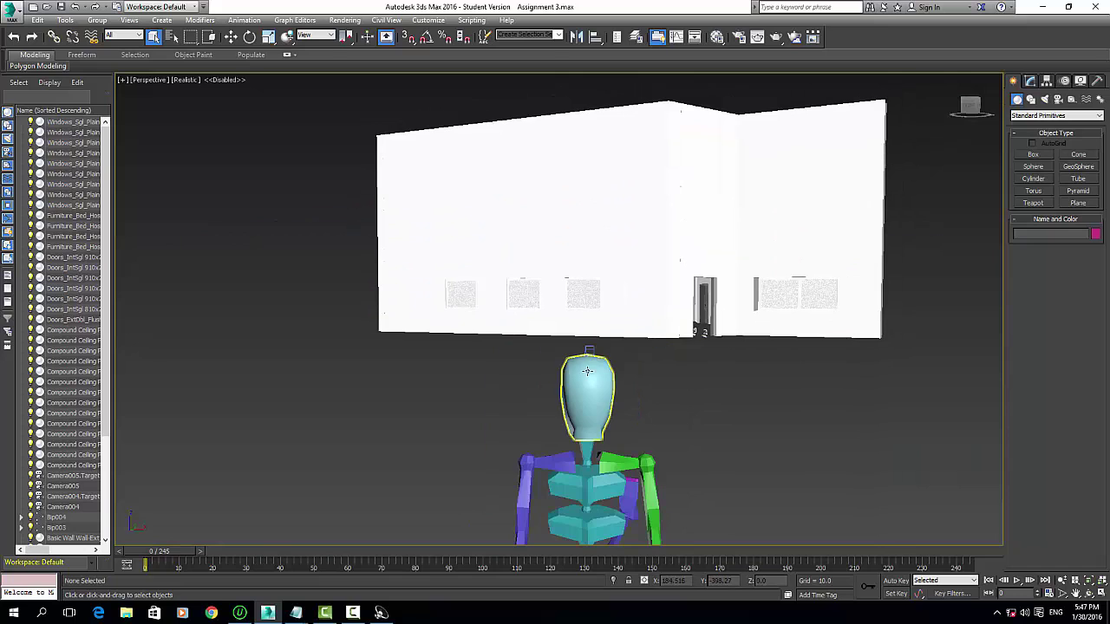
scroll(895, 152, down, 3)
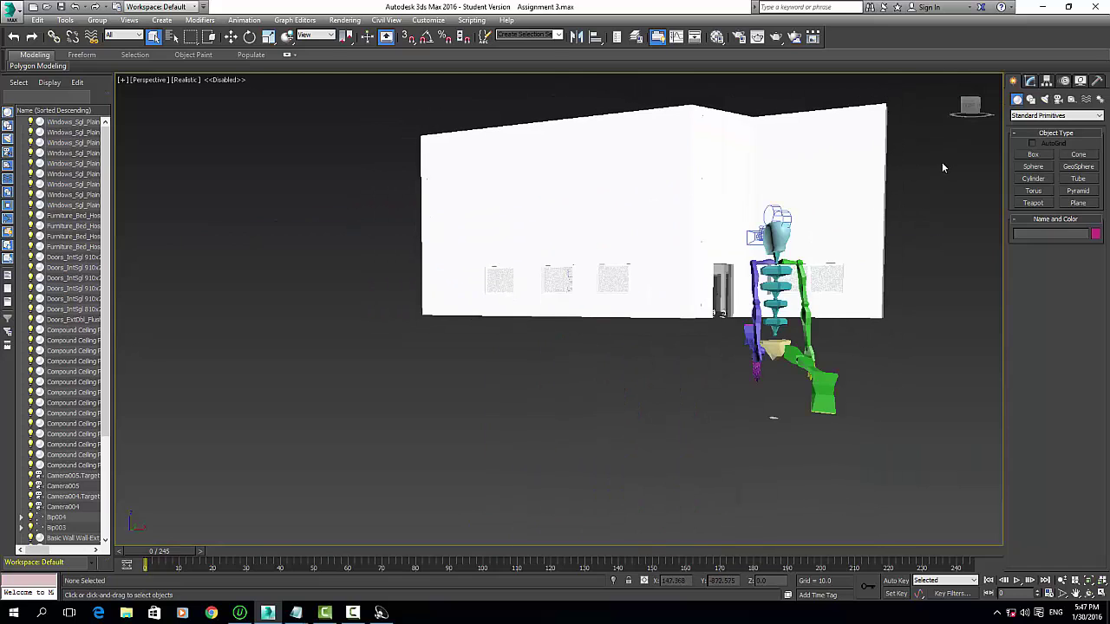
click(967, 109)
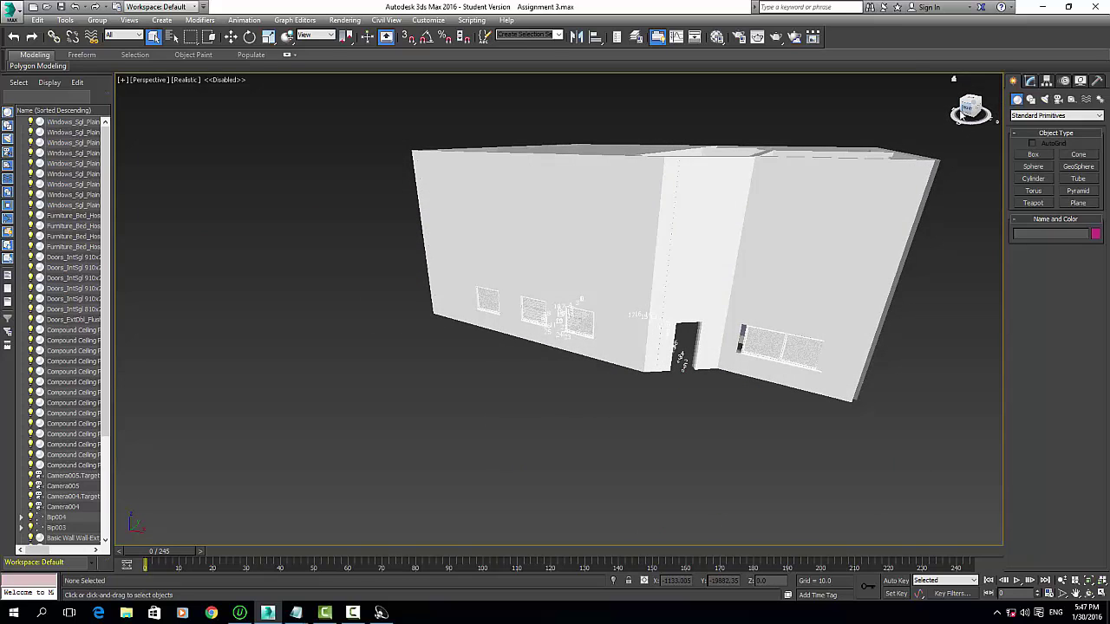
alt+middle_drag(912, 281, 781, 318)
middle_drag(890, 374, 756, 289)
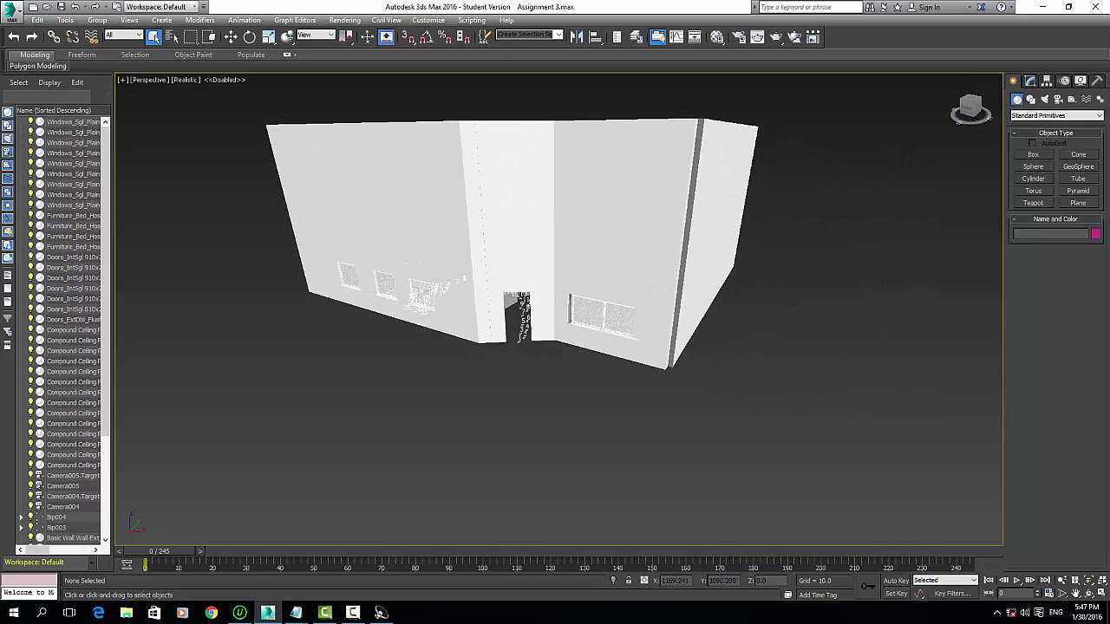
- Create a new biped about 94 units tall on the ground outside the building's front
click(973, 108)
alt+middle_drag(412, 210, 411, 213)
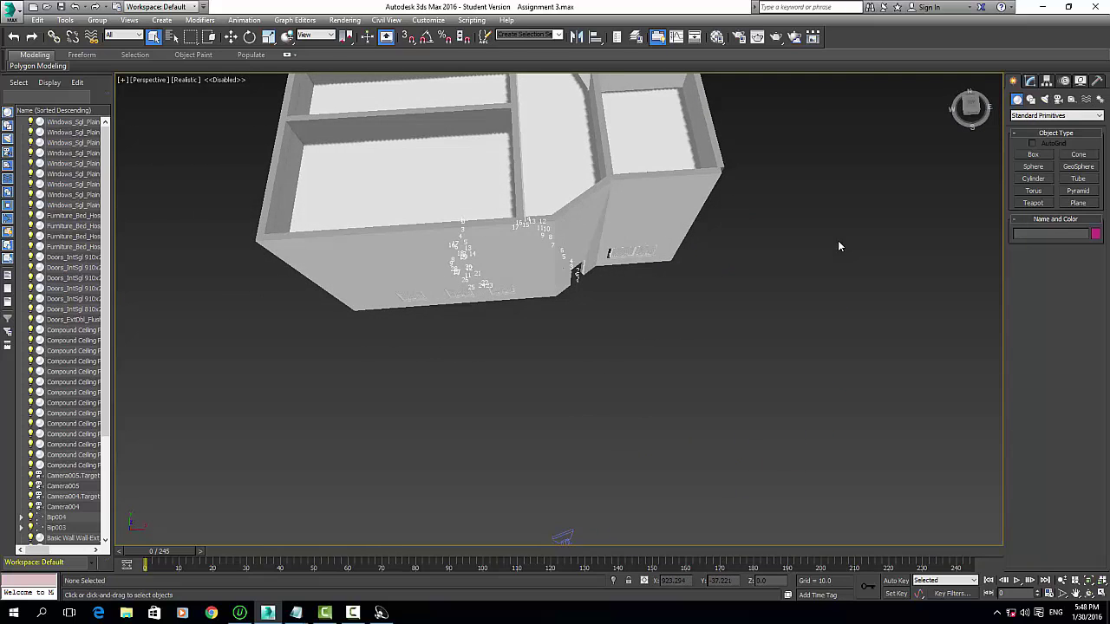
middle_drag(832, 241, 737, 230)
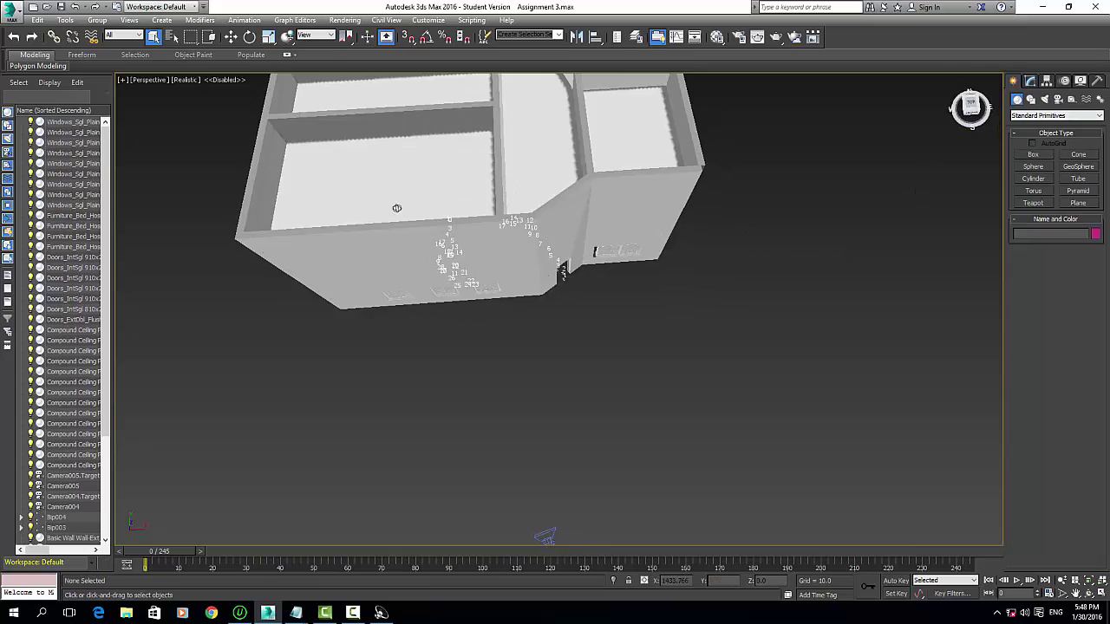
drag(970, 109, 952, 138)
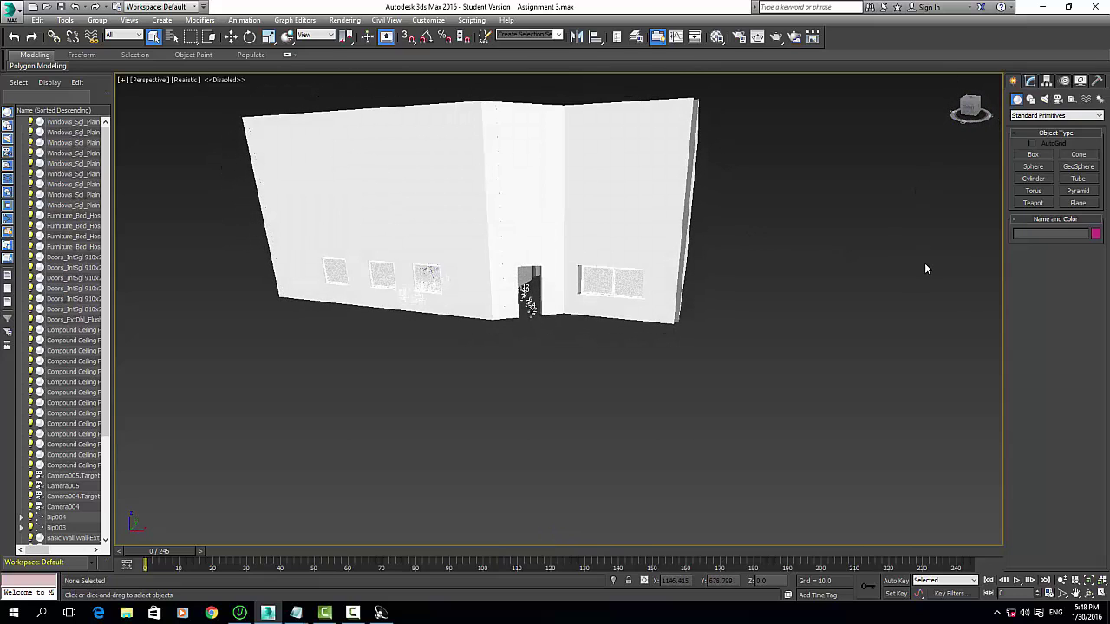
click(1099, 99)
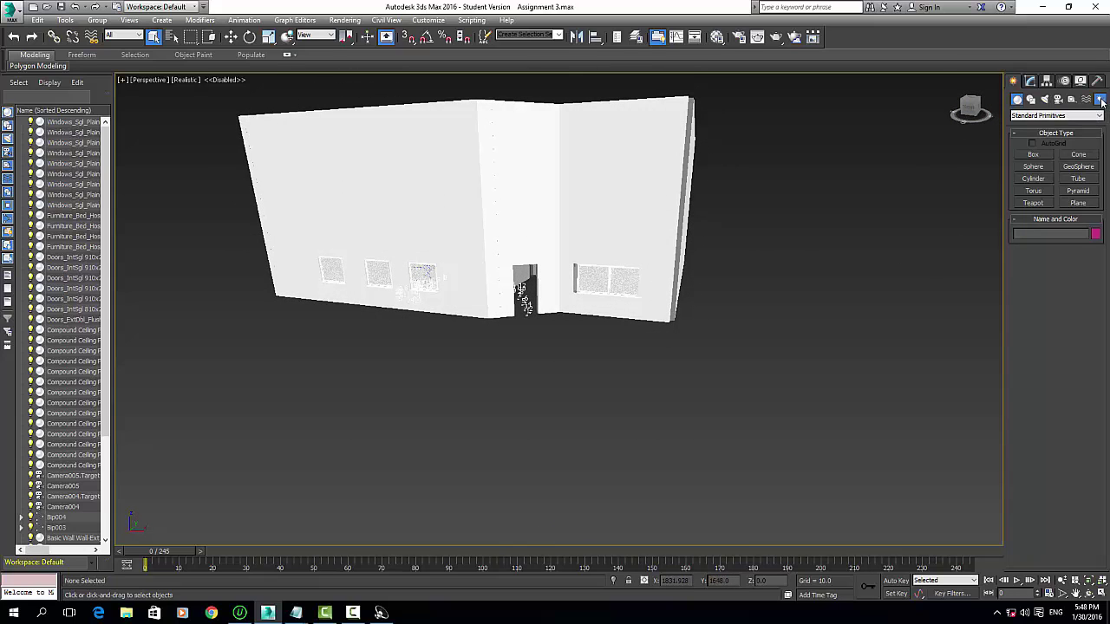
click(1034, 167)
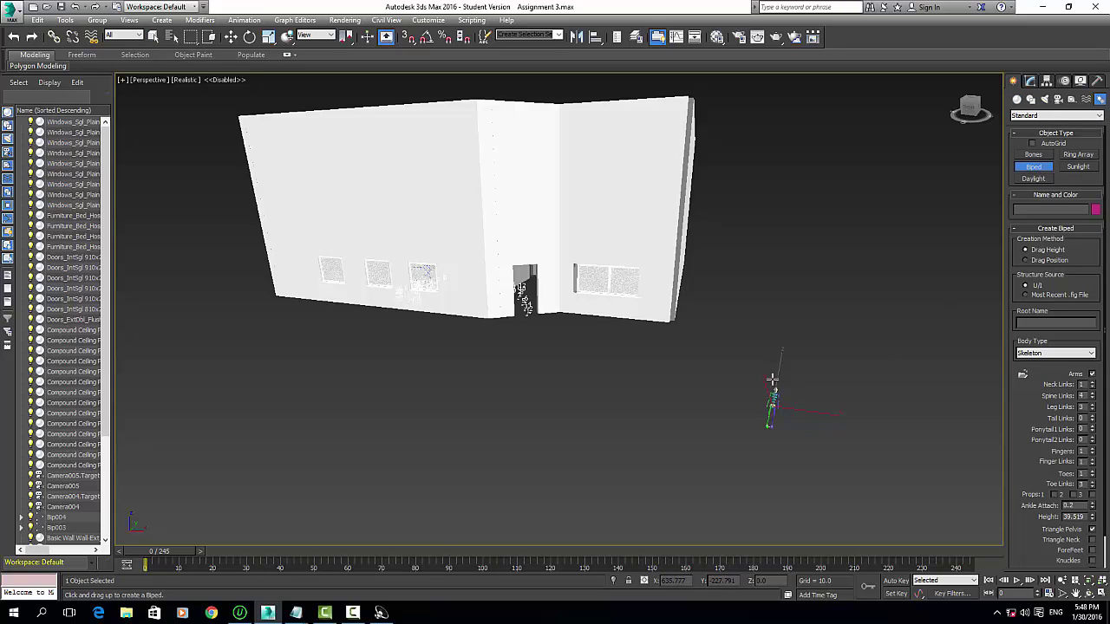
drag(771, 378, 776, 316)
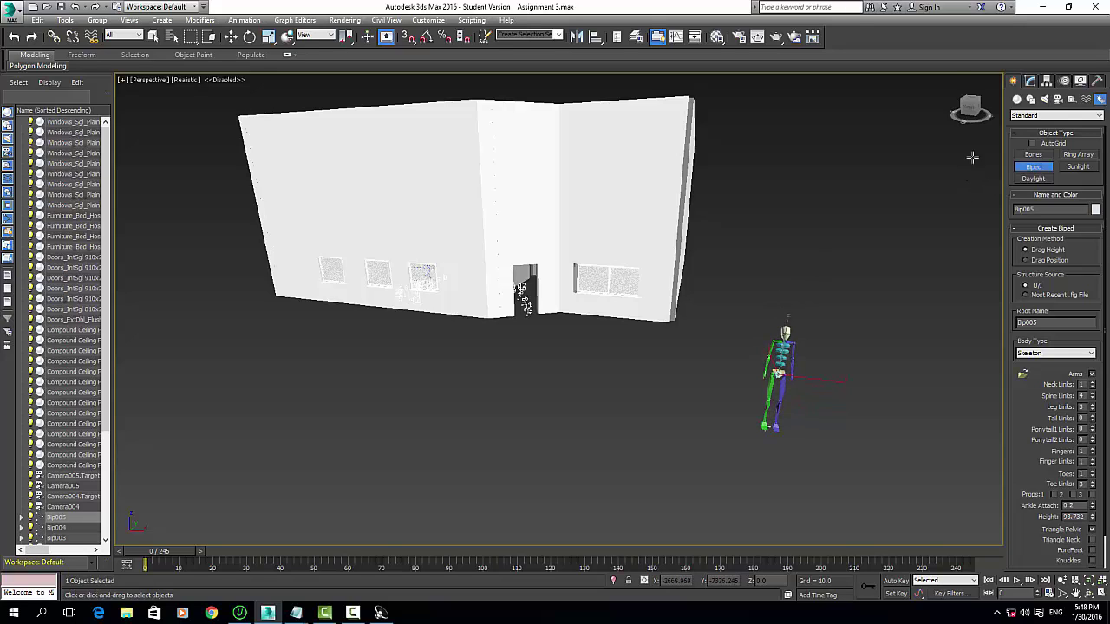
- Create a target camera on the ground beside the new biped, facing away from the building
click(1058, 100)
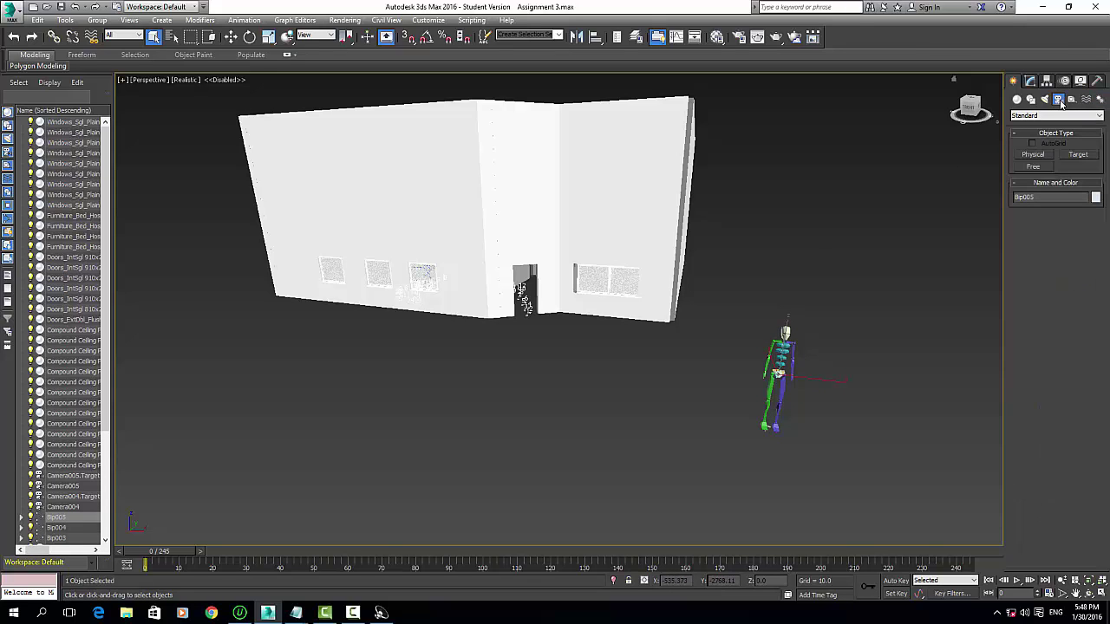
click(1076, 157)
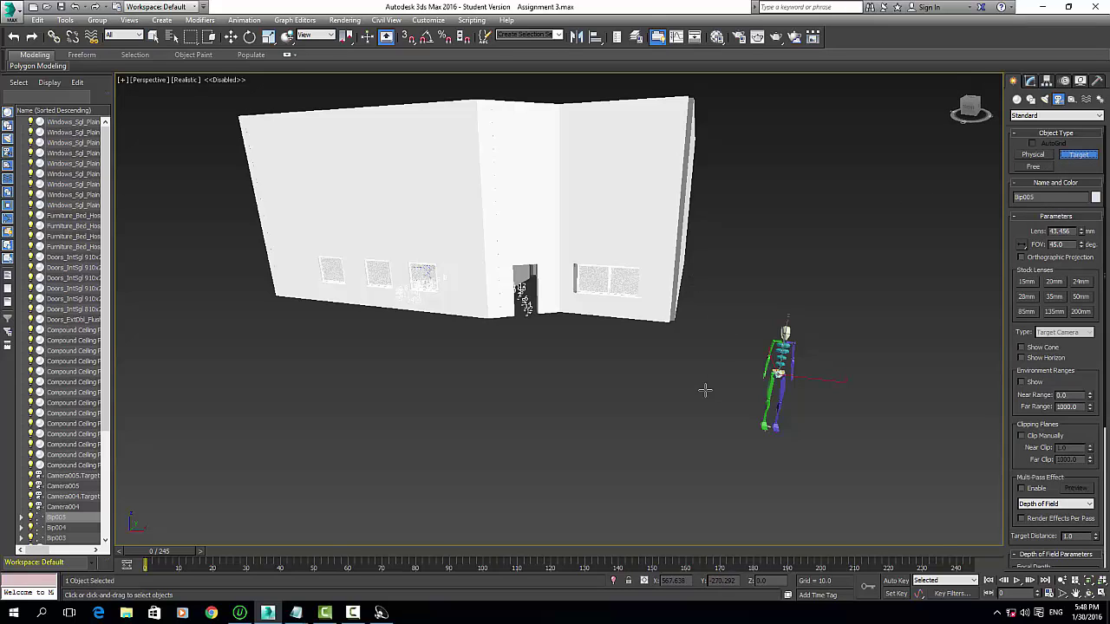
drag(718, 391, 717, 444)
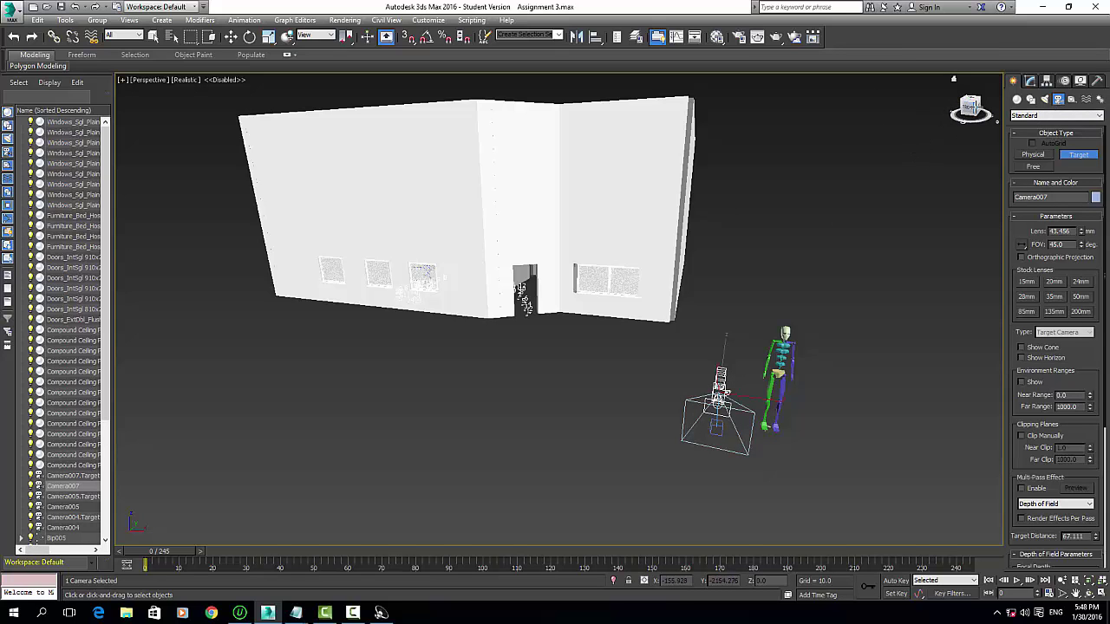
- Raise the new camera to about Z 93 and its target to about Z 89, around the biped's head height
drag(975, 106, 880, 99)
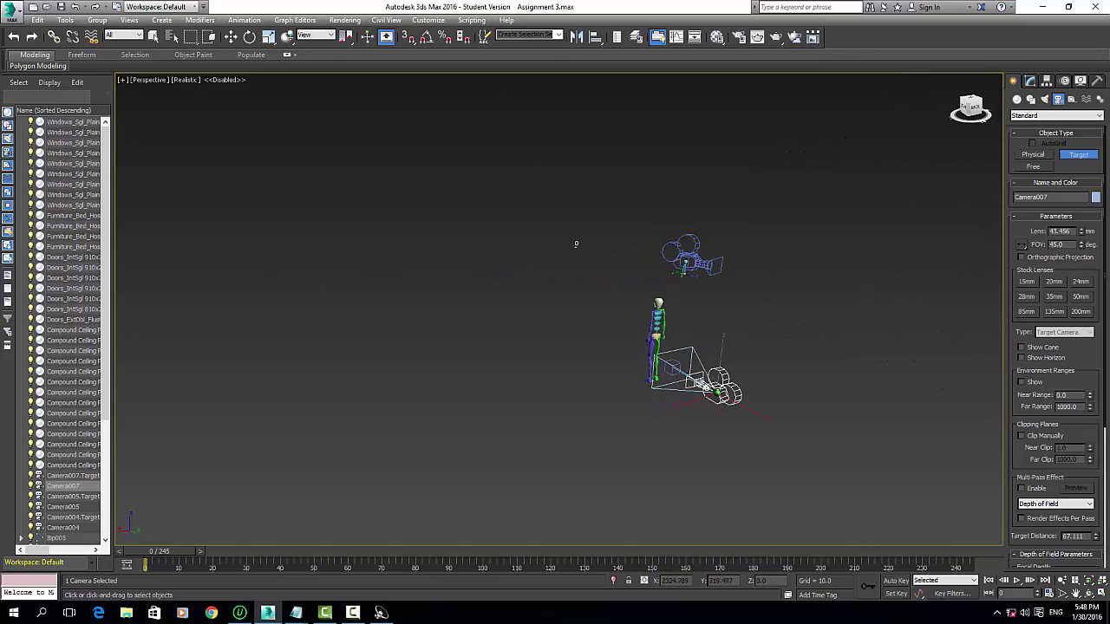
drag(576, 243, 698, 270)
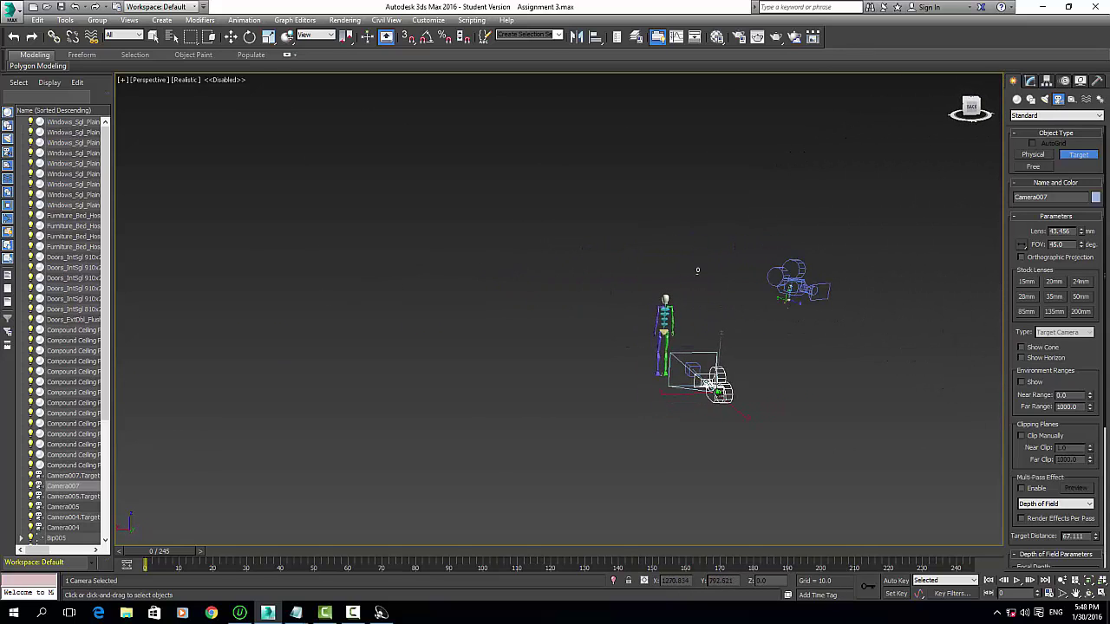
scroll(835, 292, up, 5)
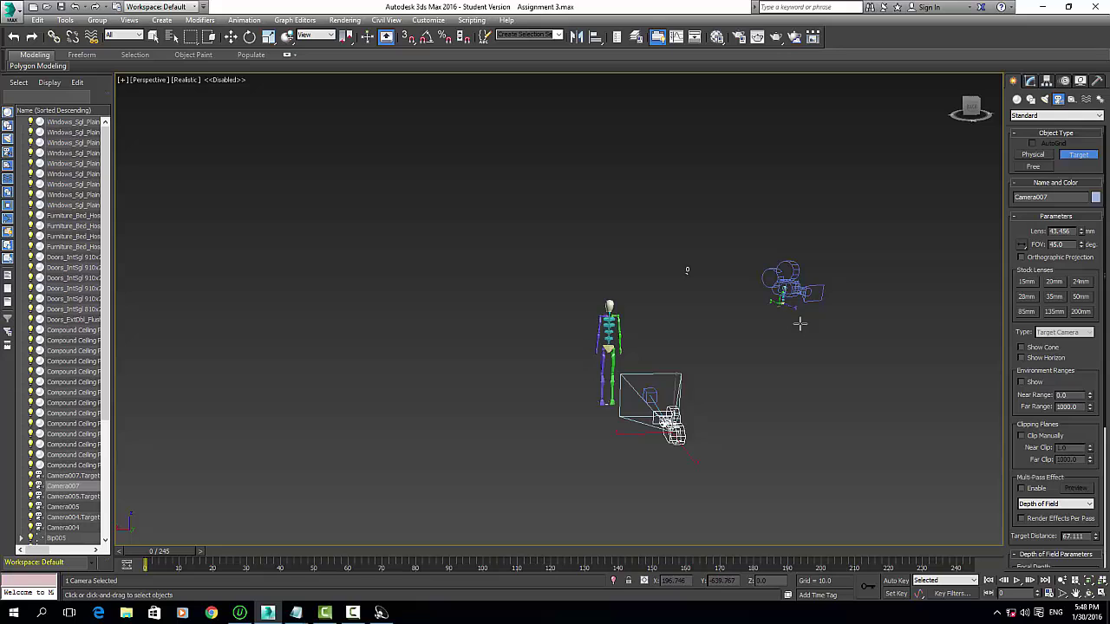
drag(799, 323, 767, 356)
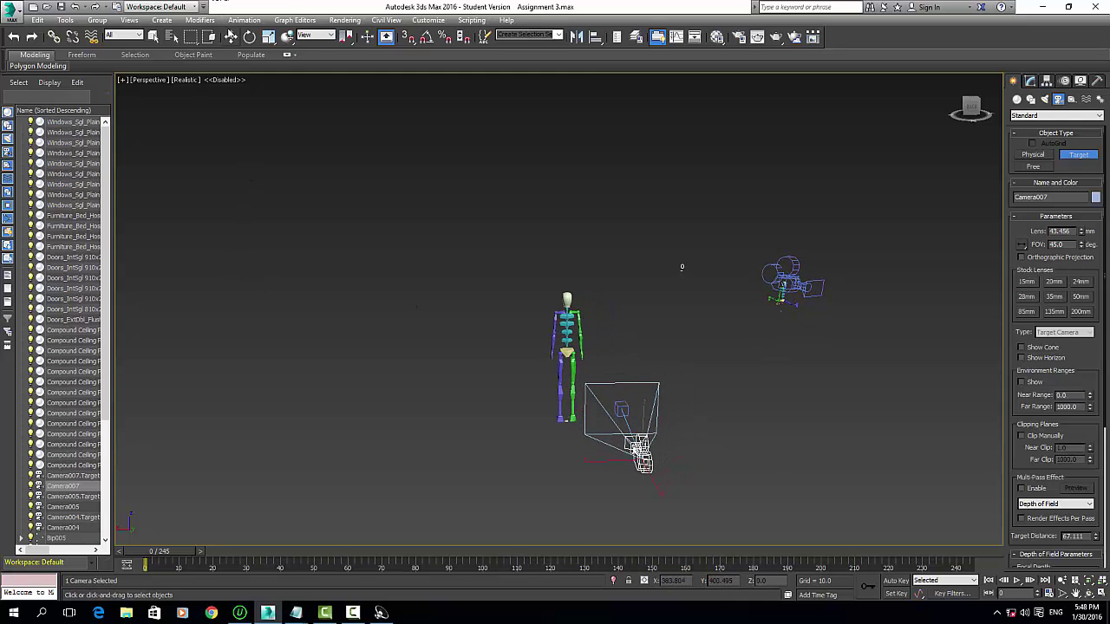
click(231, 36)
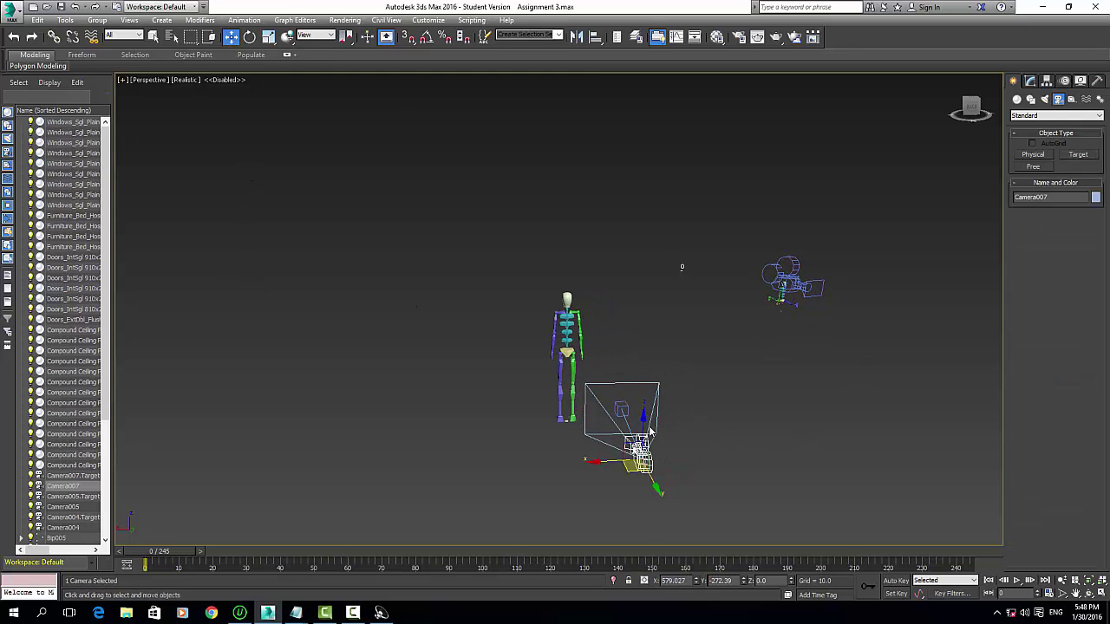
drag(650, 431, 650, 293)
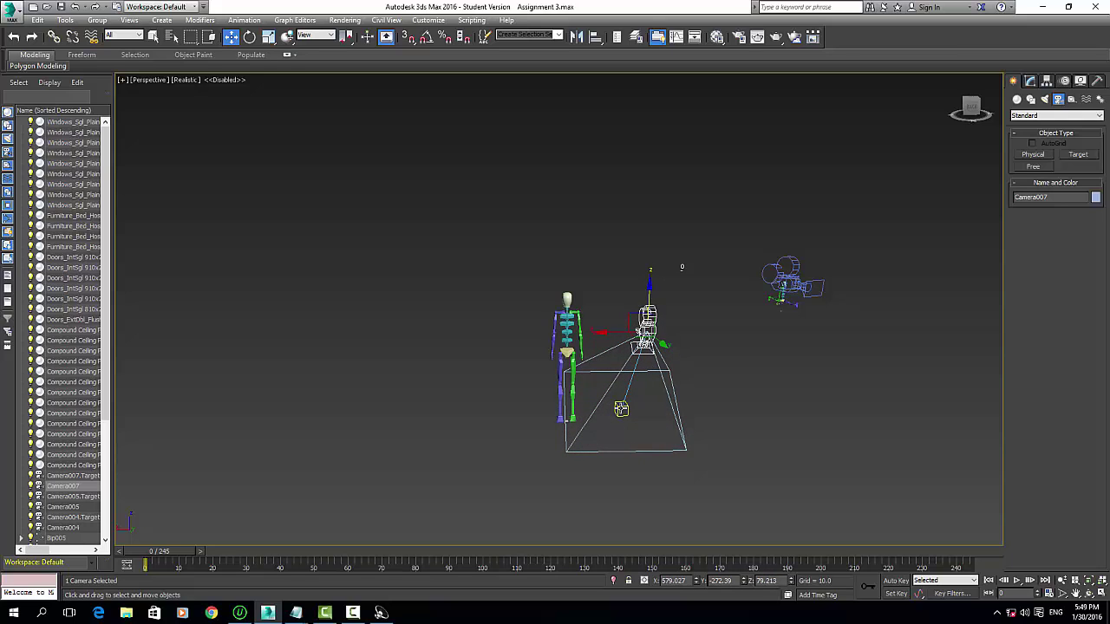
click(621, 408)
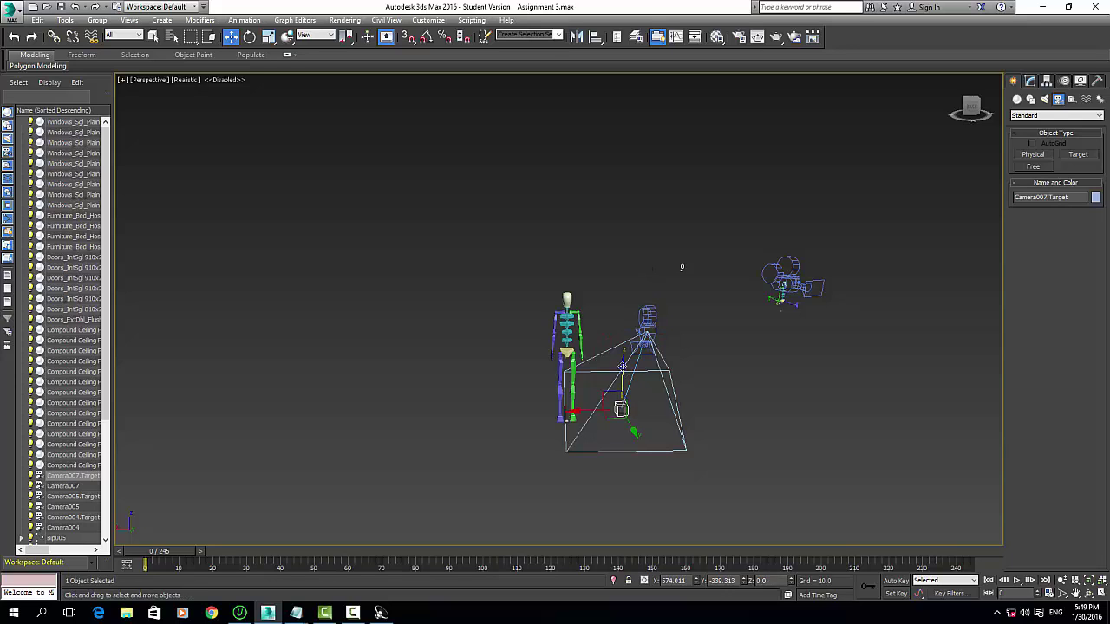
drag(622, 367, 631, 251)
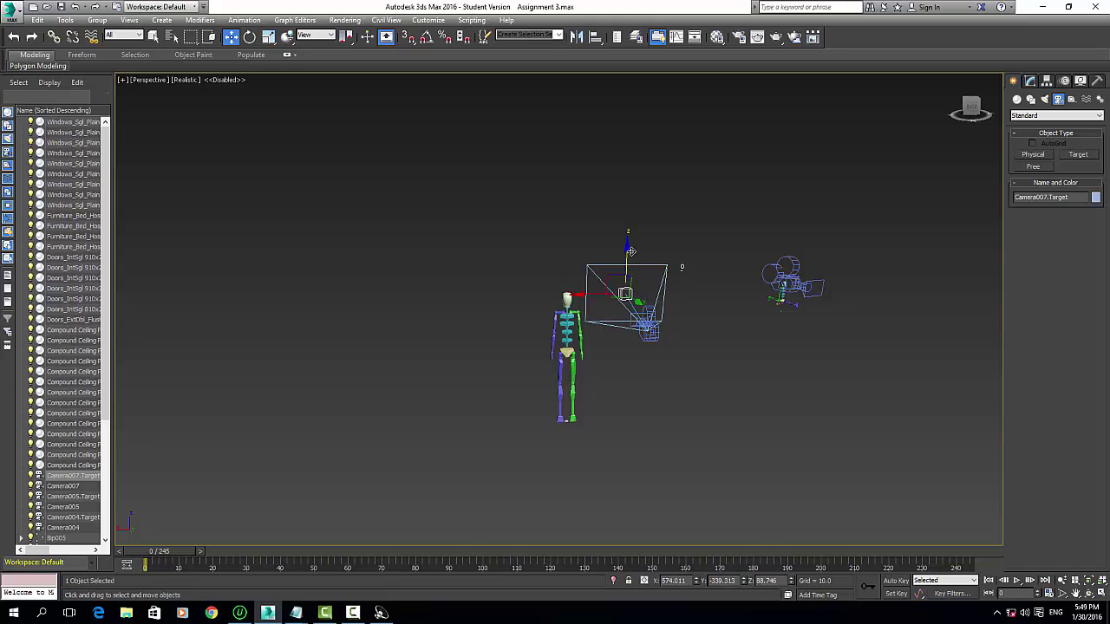
click(648, 319)
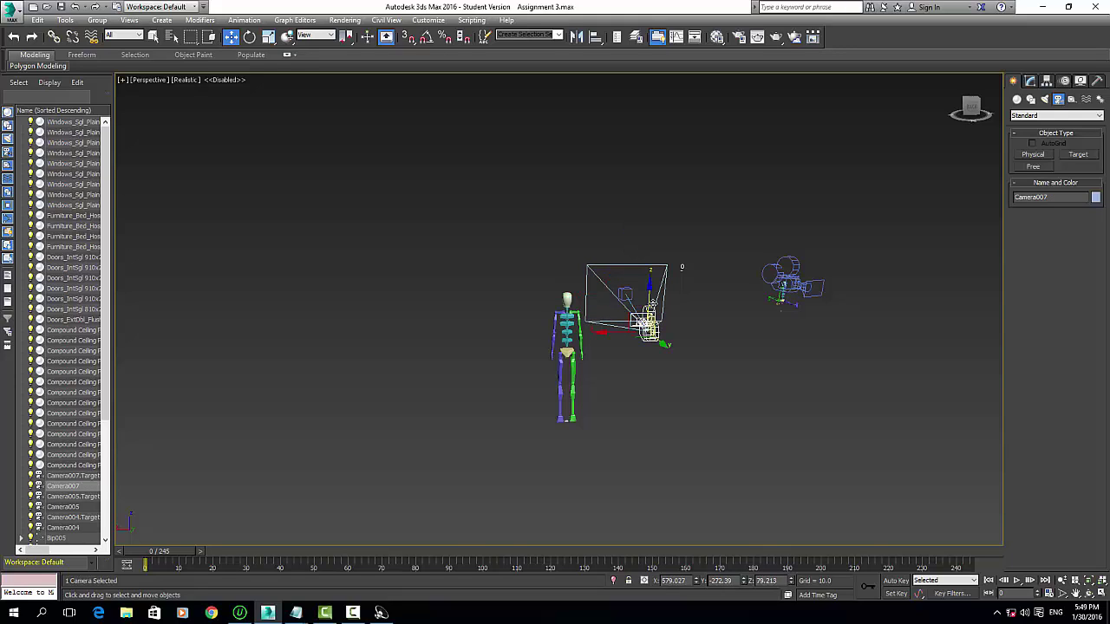
drag(647, 286, 650, 260)
- Move the camera target to about Y -363 and the camera to about Y -292, away from the building
drag(972, 107, 1055, 110)
drag(933, 107, 926, 108)
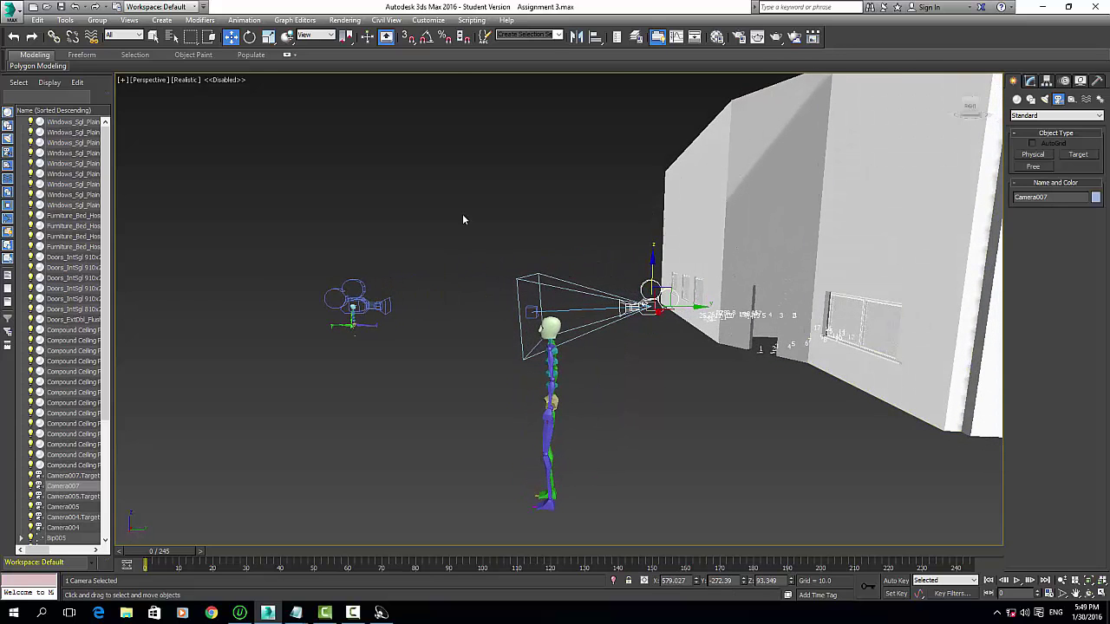
click(531, 310)
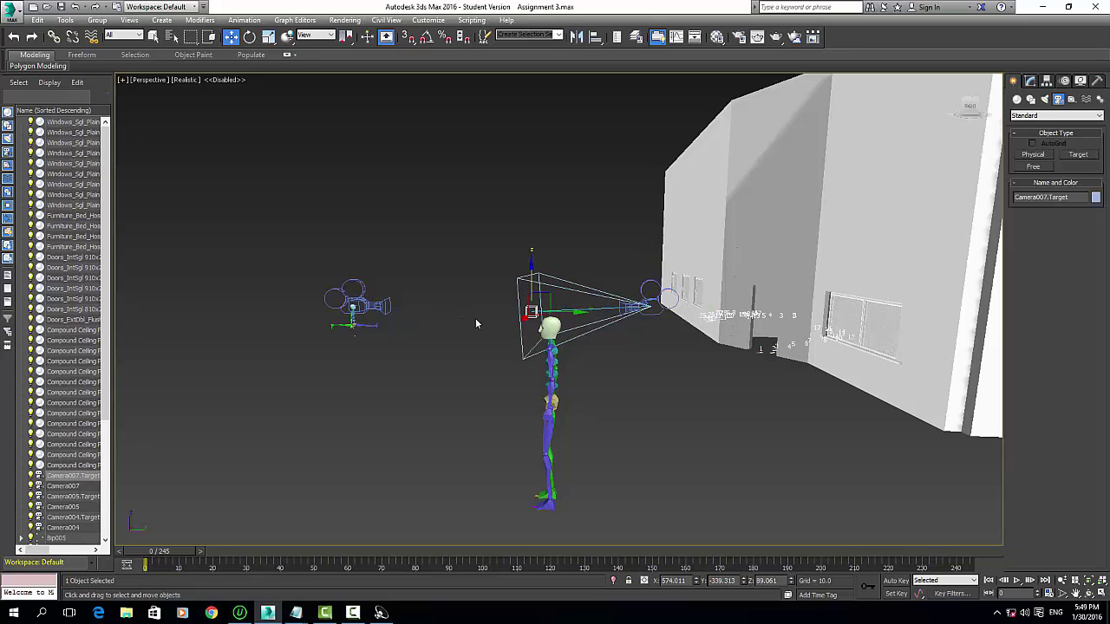
drag(560, 312, 563, 307)
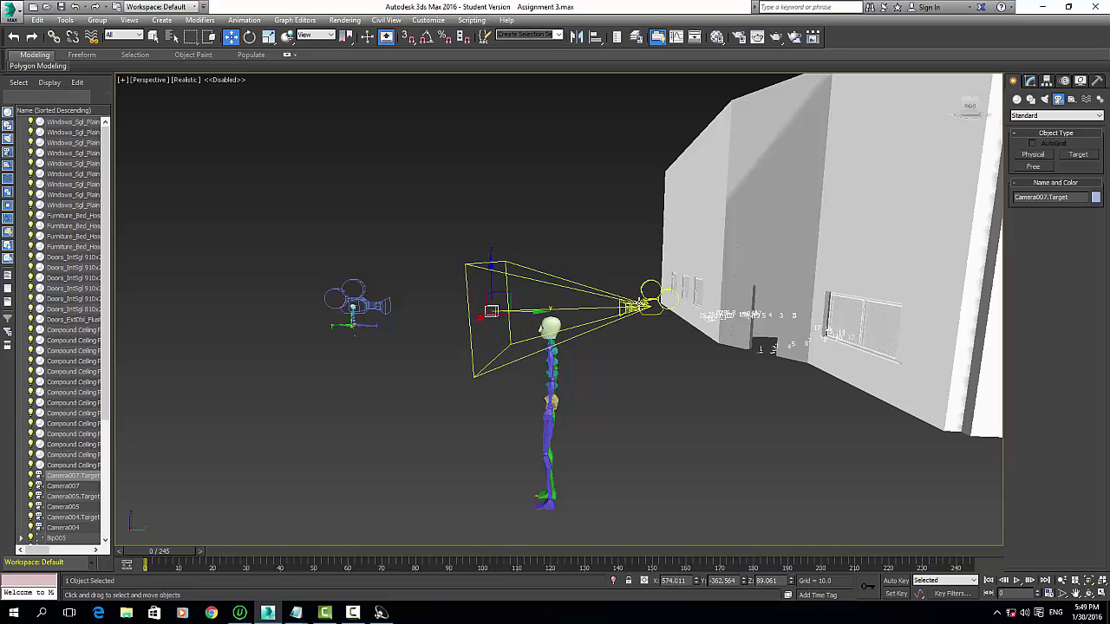
click(637, 305)
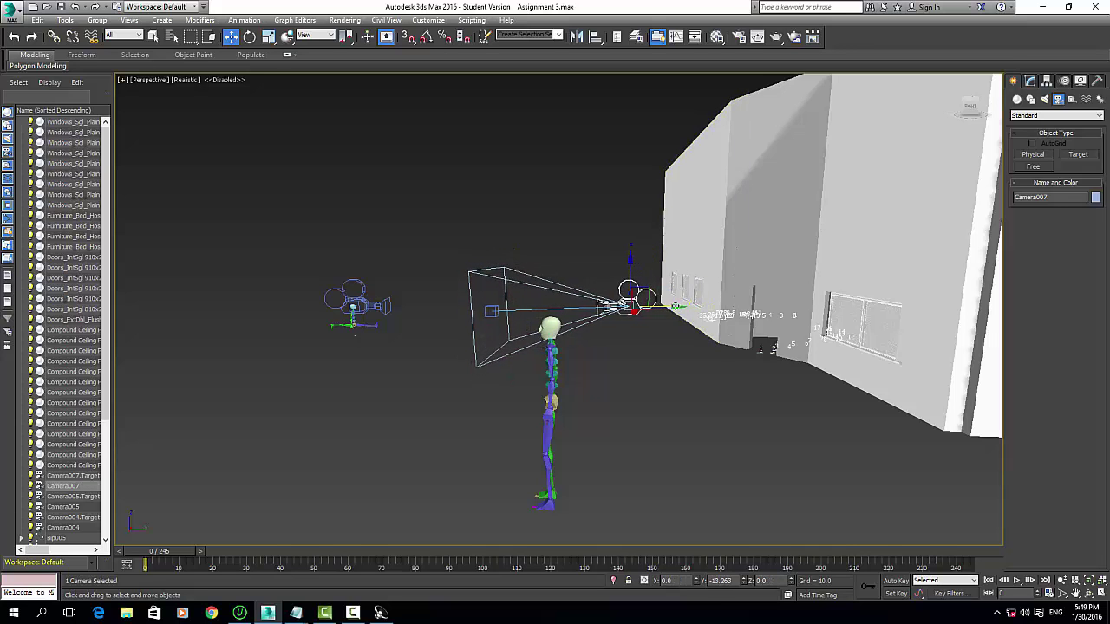
drag(675, 306, 663, 306)
- Link the new camera to the head of the new biped
drag(970, 104, 945, 131)
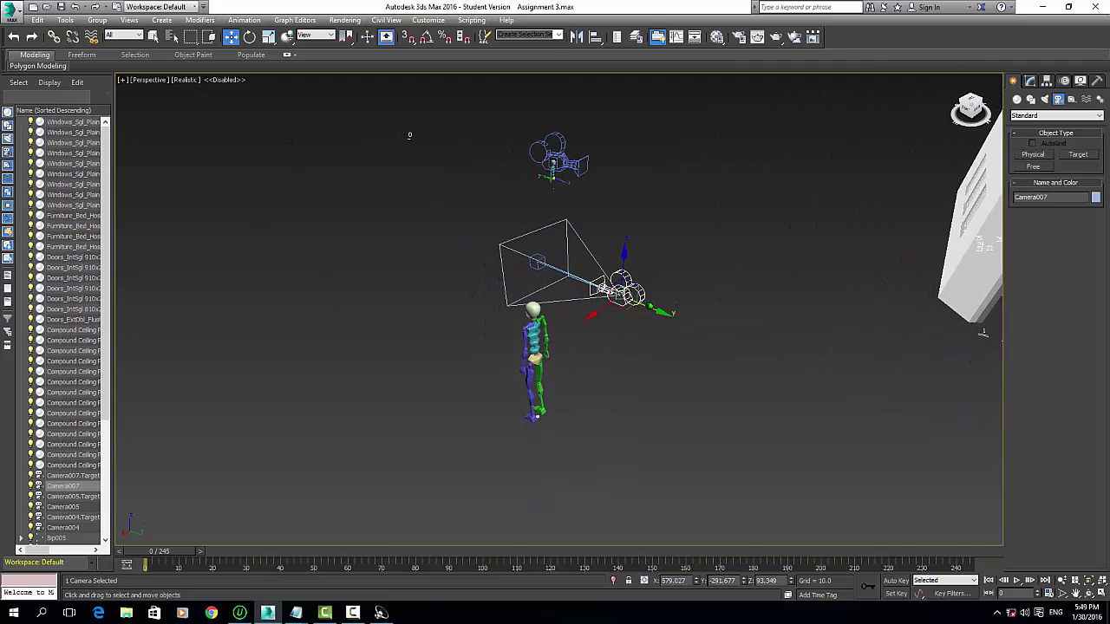
alt+middle_drag(410, 135, 252, 172)
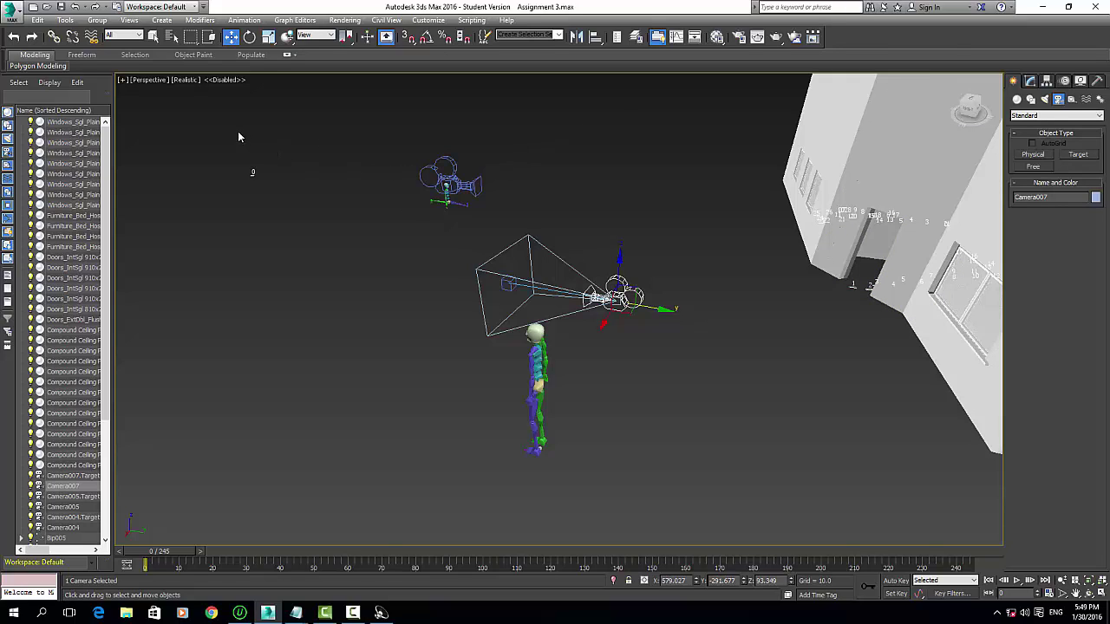
click(54, 38)
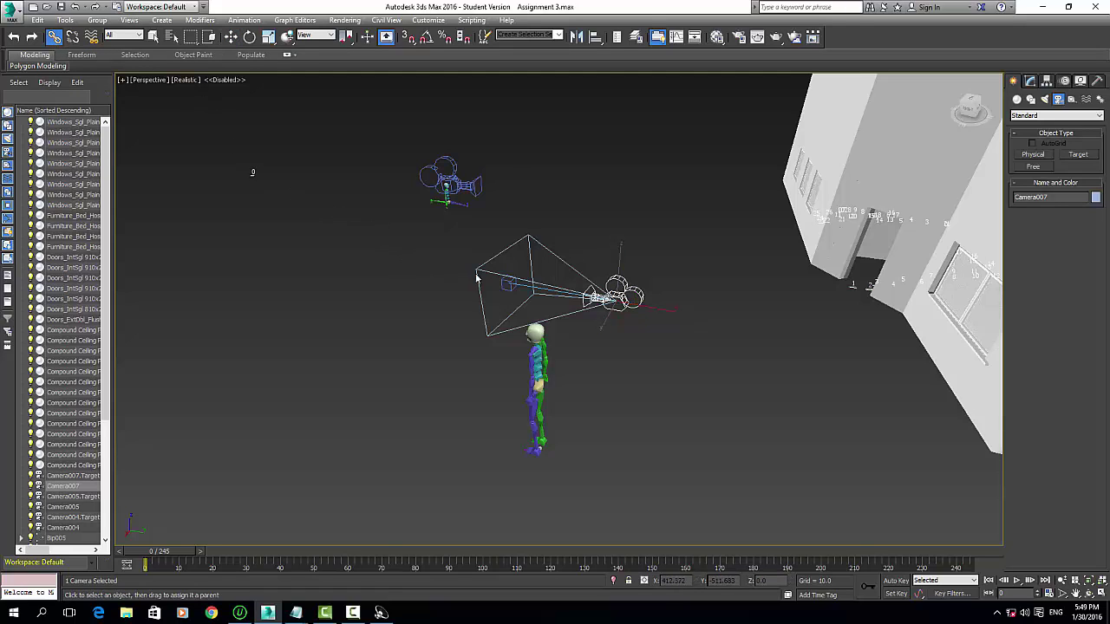
drag(627, 300, 508, 284)
drag(598, 306, 539, 330)
drag(539, 330, 539, 331)
- Shift the linked camera and its target sideways into line with the biped's head
click(231, 37)
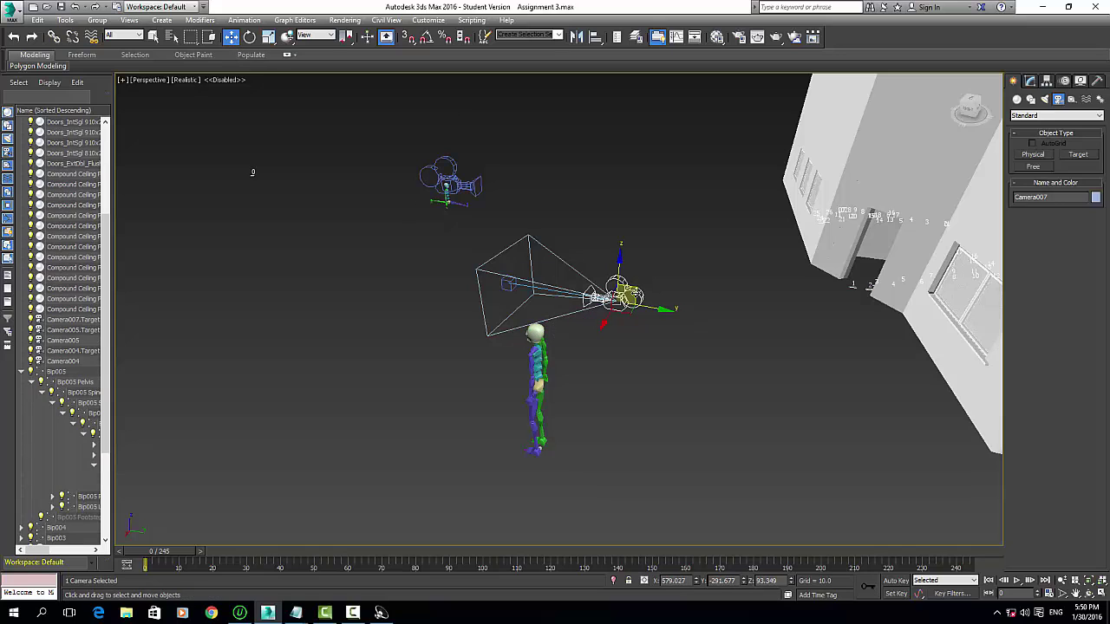
scroll(633, 297, up, 6)
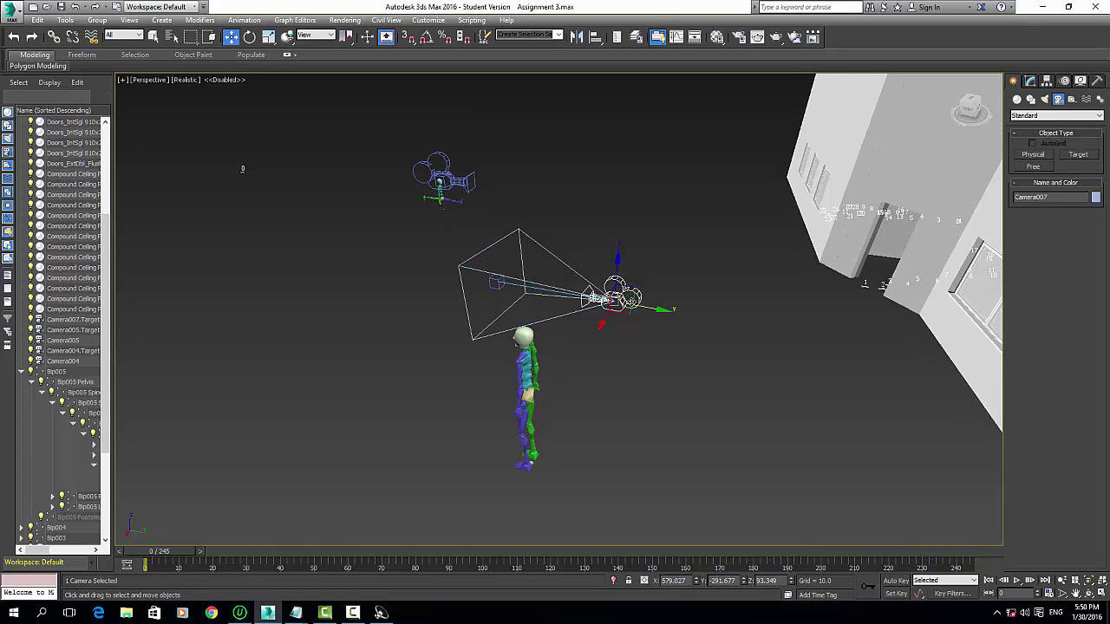
alt+middle_drag(607, 293, 602, 292)
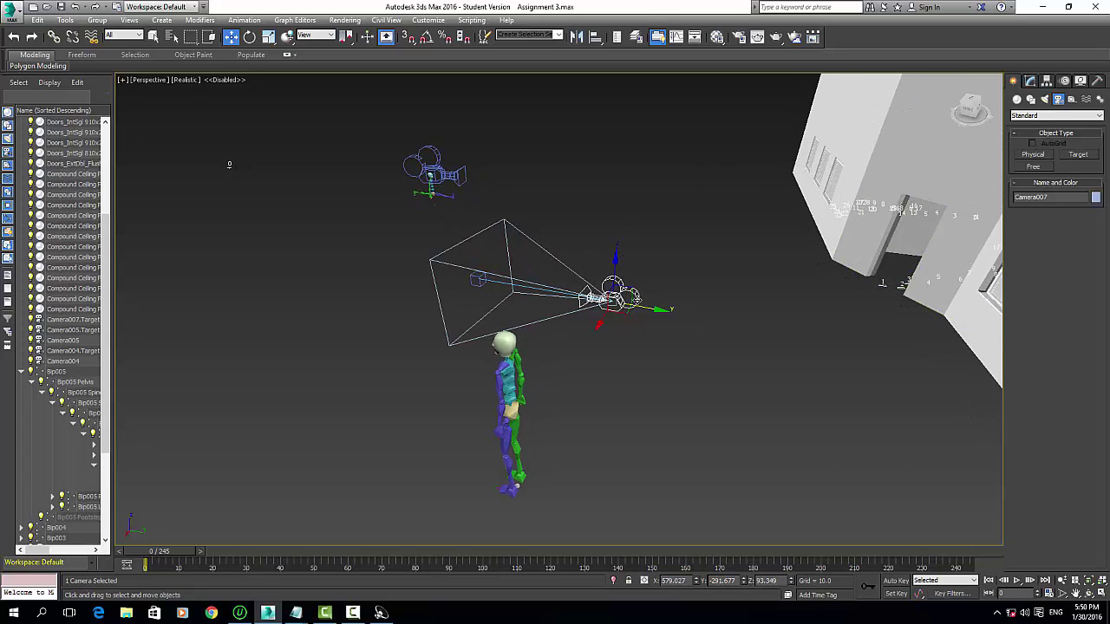
drag(602, 295, 388, 351)
click(478, 279)
click(611, 337)
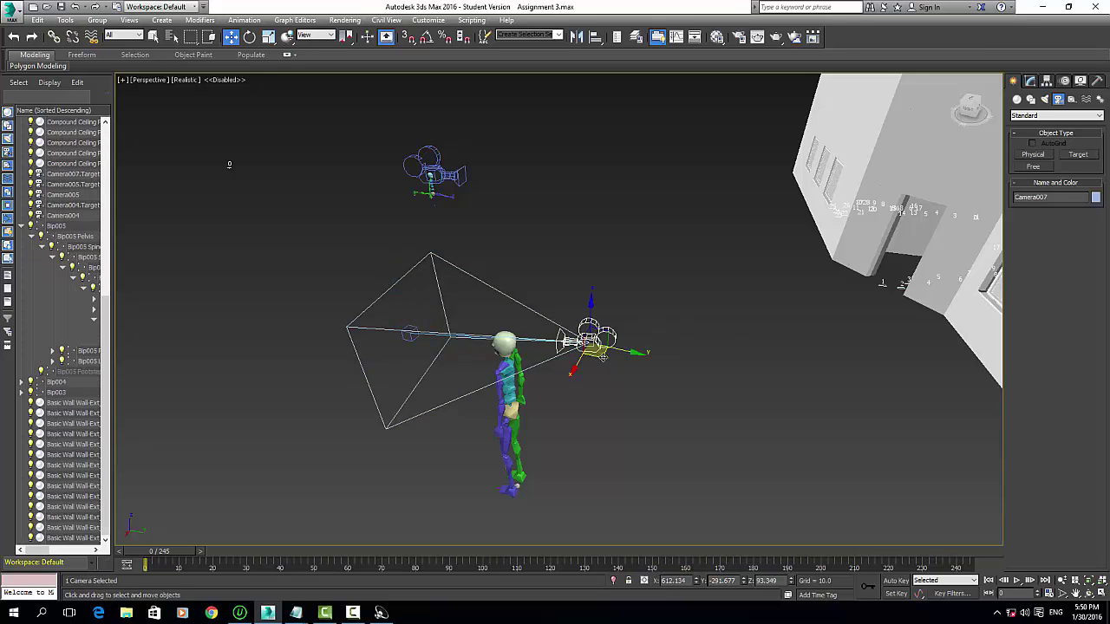
- Move the camera onto the biped's head at about X 620, Y -322
drag(632, 353, 497, 359)
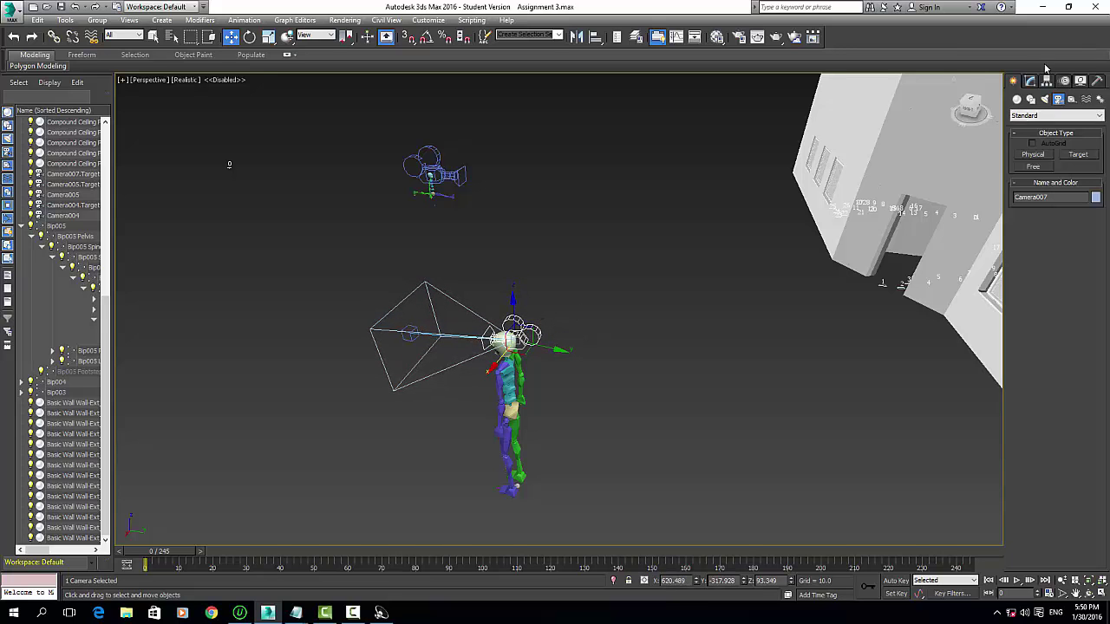
mouse_move(971, 106)
mouse_down()
mouse_move(1022, 83)
mouse_move(1007, 103)
mouse_move(966, 111)
mouse_up()
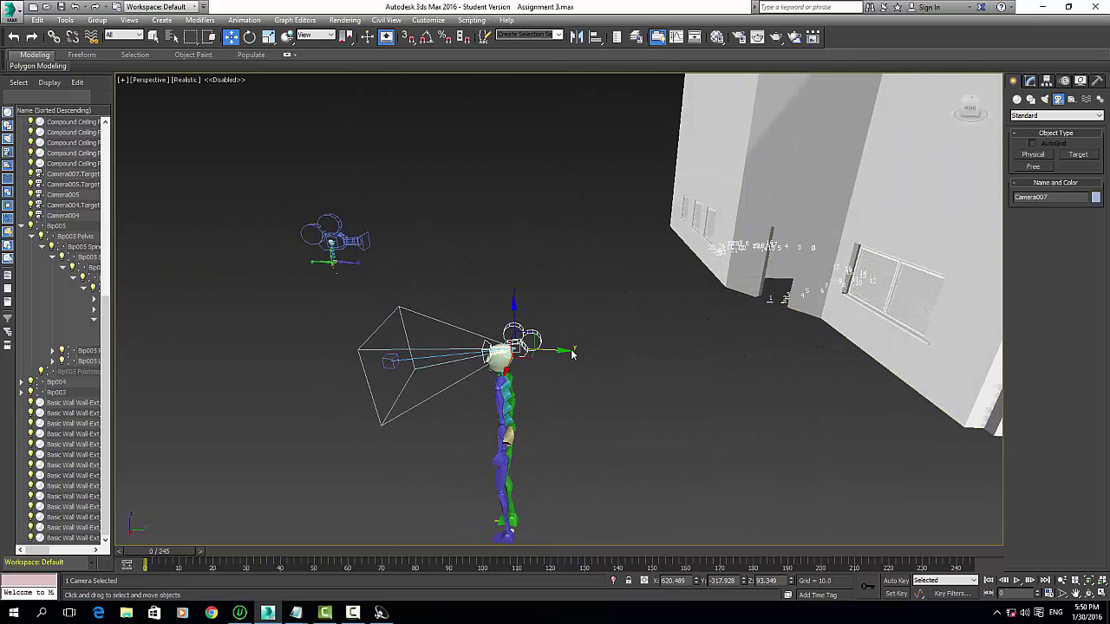
drag(562, 349, 549, 350)
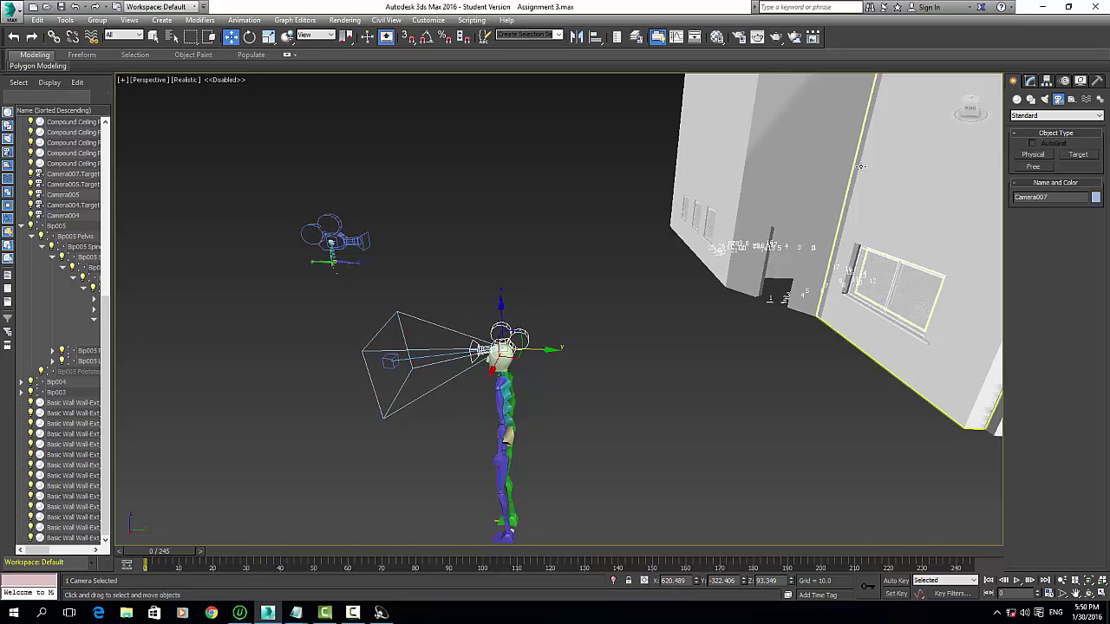
- Look through the new camera, orbit it slightly around its target and adjust its field of view
mouse_move(970, 108)
mouse_down()
mouse_move(994, 115)
mouse_move(1021, 98)
mouse_move(979, 124)
mouse_move(936, 105)
mouse_up()
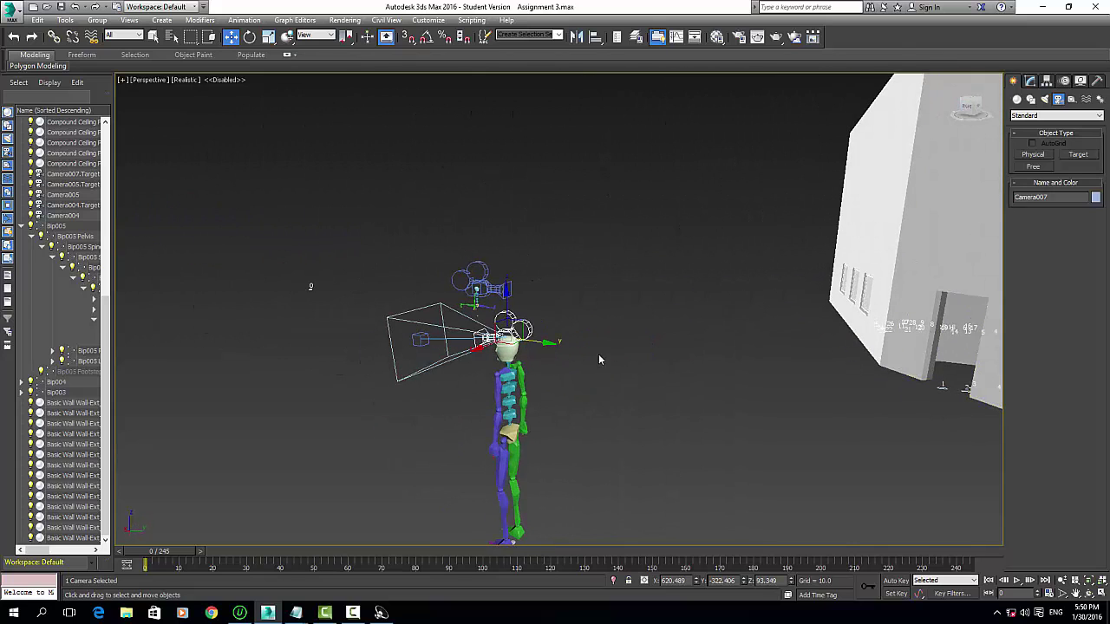
key(c)
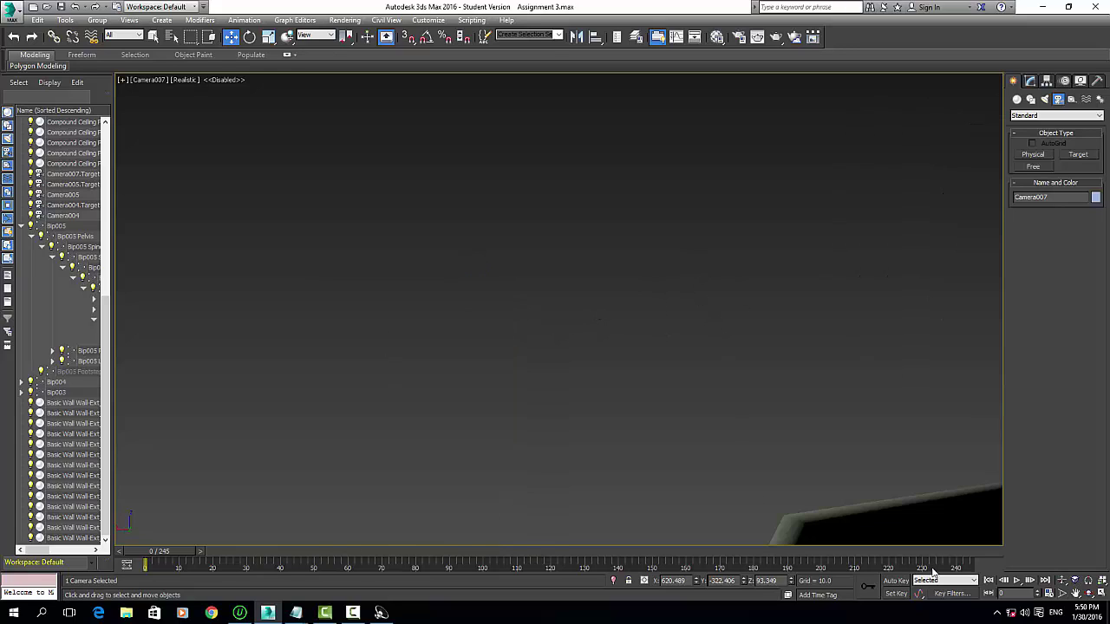
click(1090, 595)
mouse_move(718, 475)
mouse_down()
mouse_move(708, 468)
mouse_move(726, 478)
mouse_up()
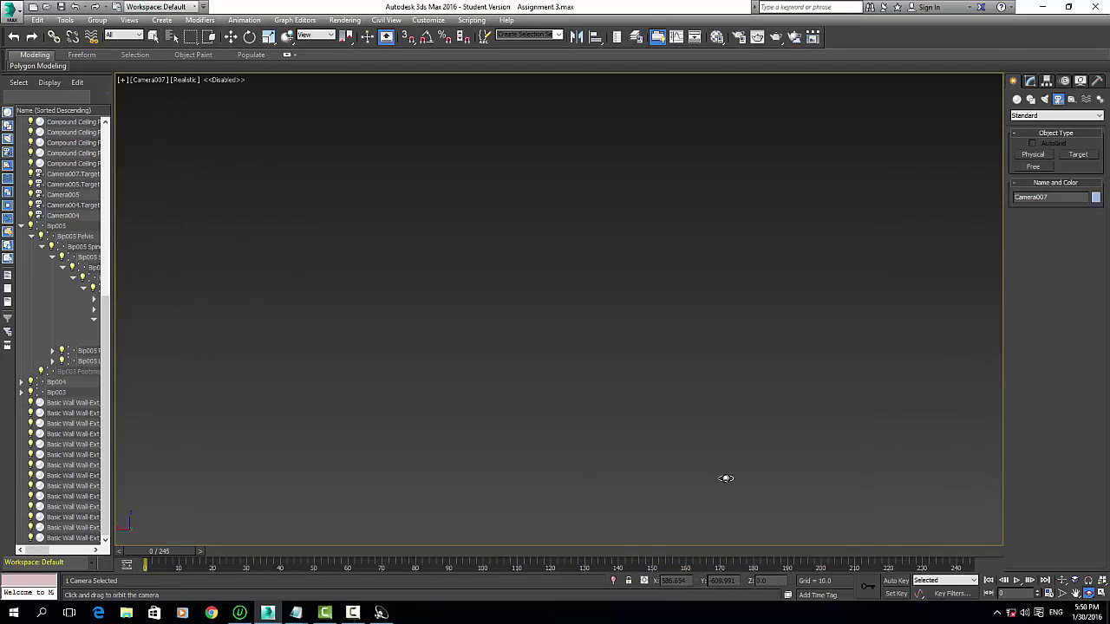
click(1062, 593)
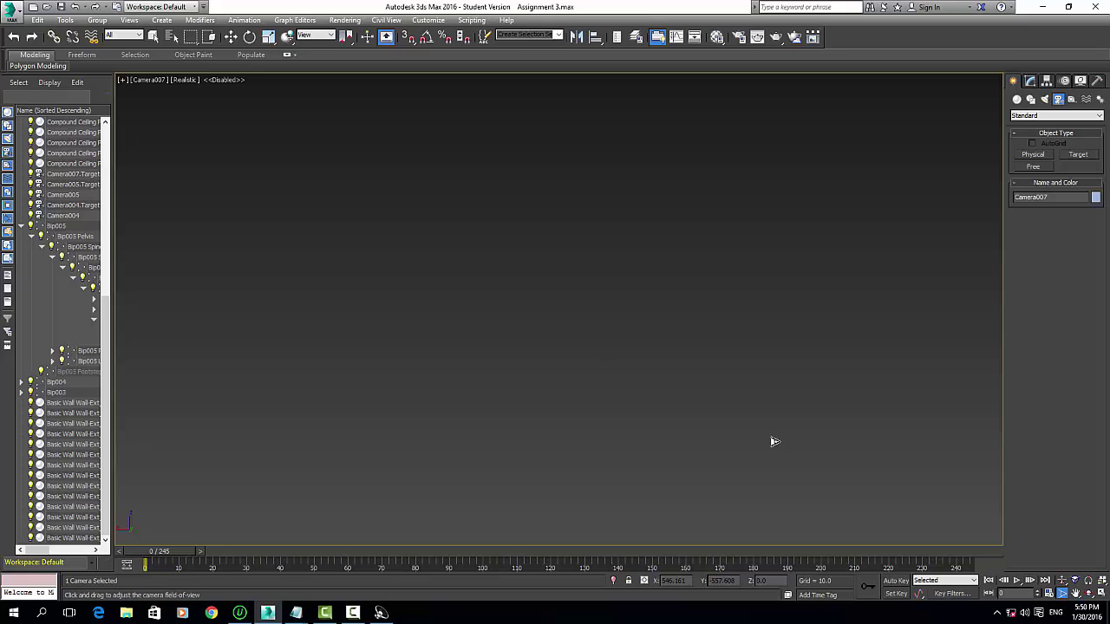
drag(587, 349, 608, 366)
key(p)
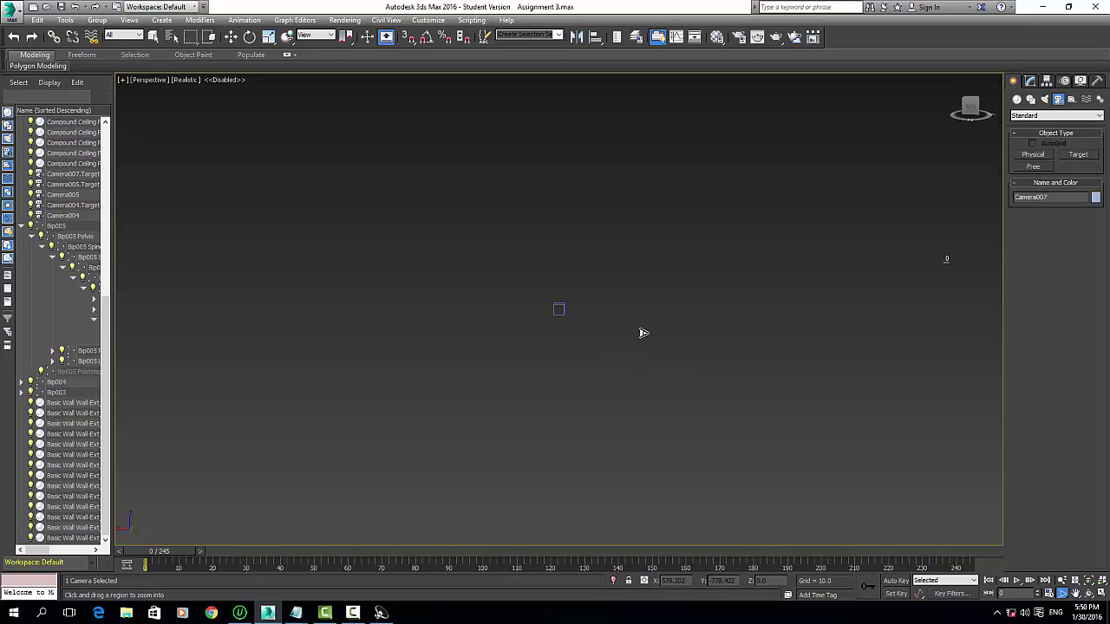
- Move the camera forward and down into the biped's head, to about Y -324.4 and Z 93.1
scroll(655, 329, down, 3)
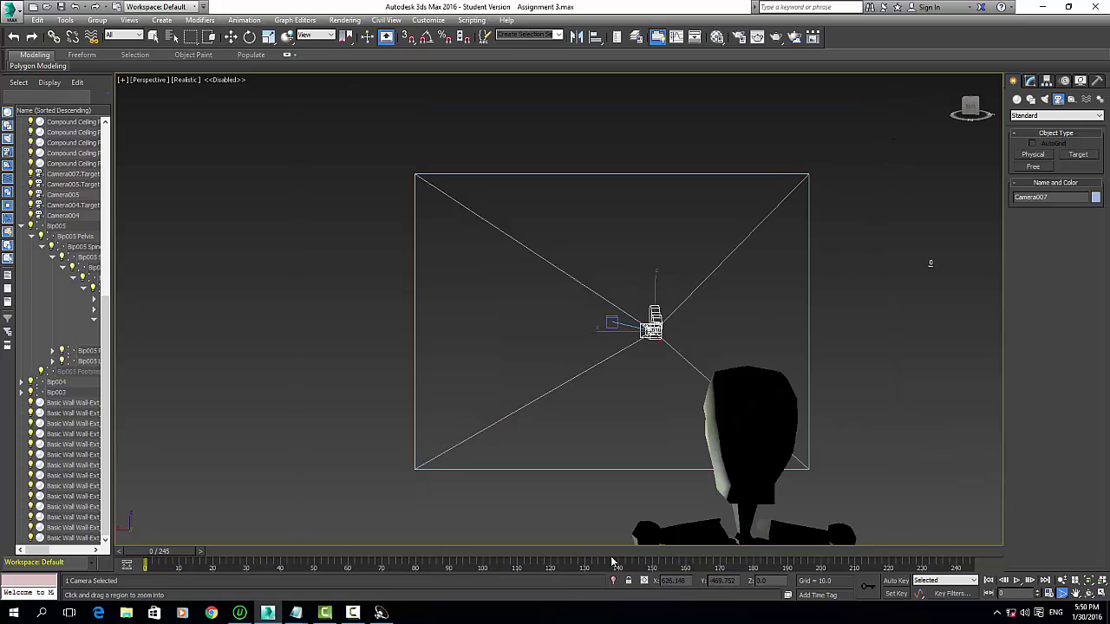
click(229, 37)
drag(970, 119, 845, 208)
middle_drag(846, 208, 947, 206)
drag(974, 113, 1023, 93)
alt+middle_drag(558, 308, 752, 205)
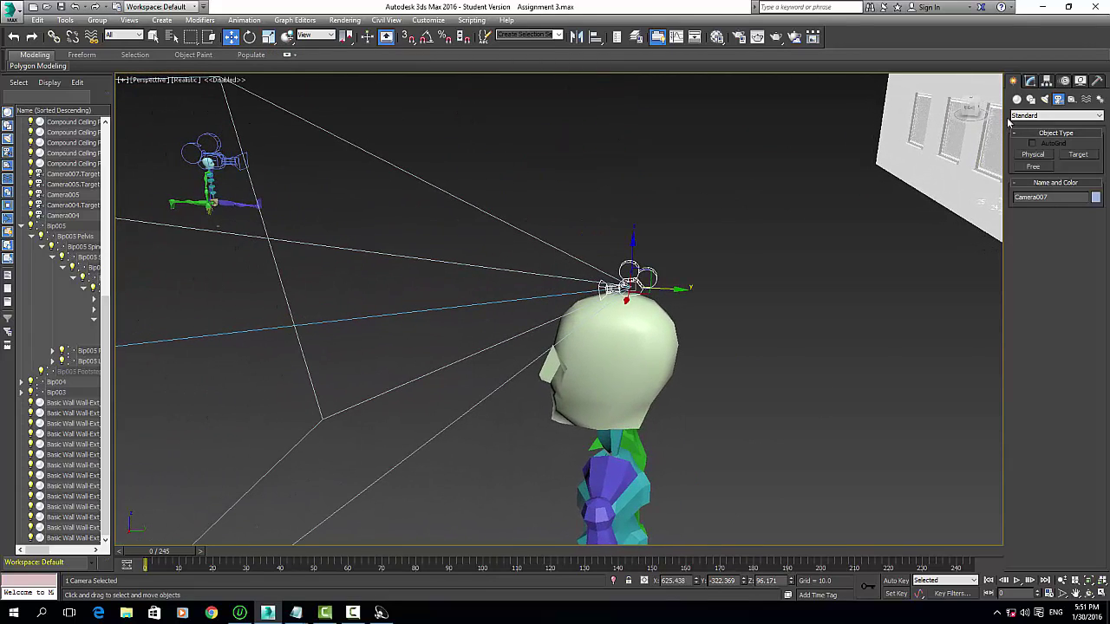
mouse_move(972, 111)
mouse_down()
mouse_move(968, 127)
mouse_move(969, 113)
mouse_up()
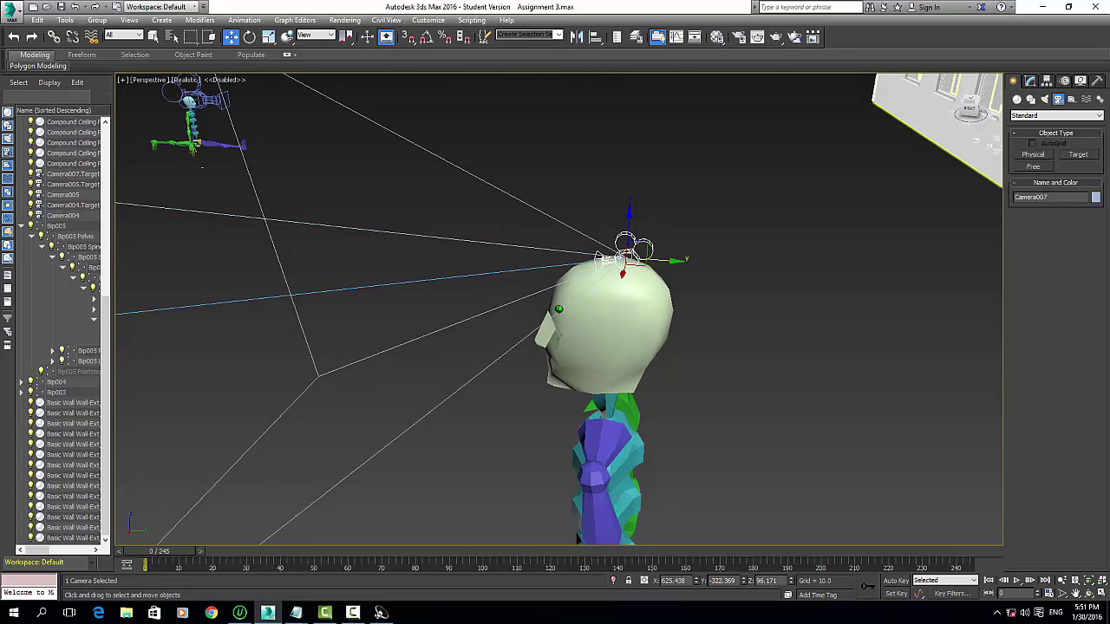
click(676, 264)
click(634, 250)
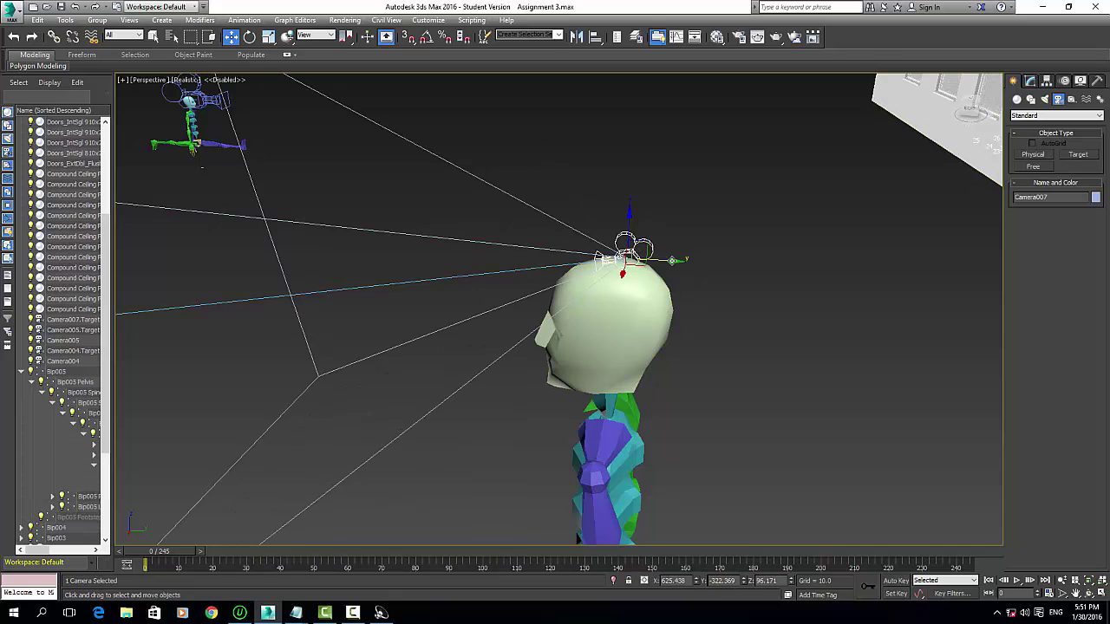
drag(672, 261, 641, 259)
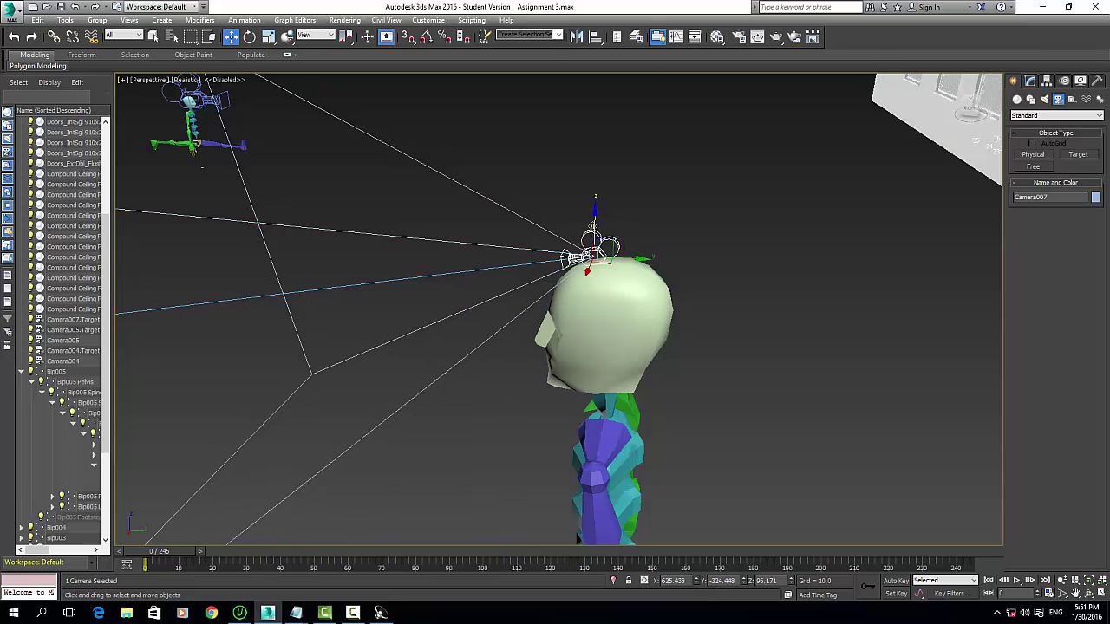
drag(595, 223, 591, 268)
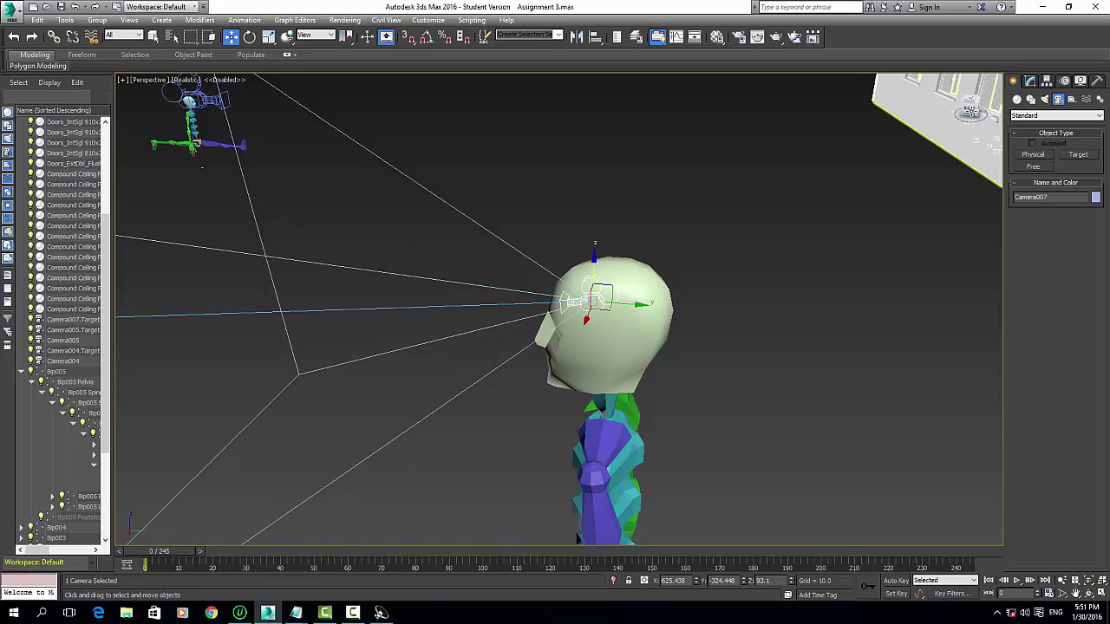
- Shift the camera inside the biped's head to about X 618, Y -326.9, Z 90.1 and check its camera view
drag(971, 110, 951, 76)
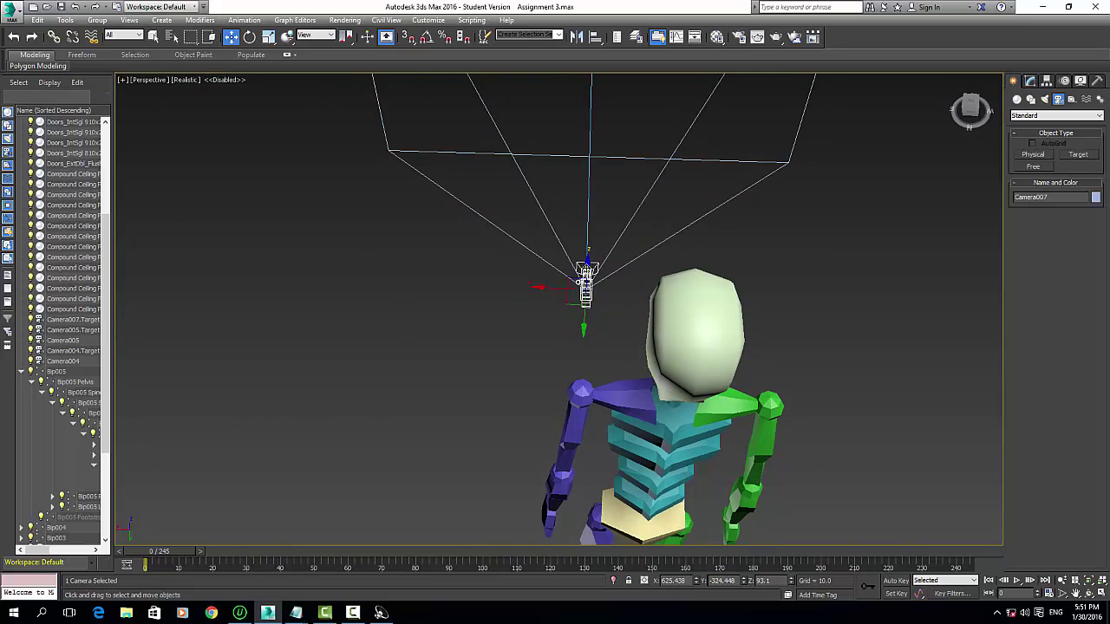
drag(579, 281, 620, 316)
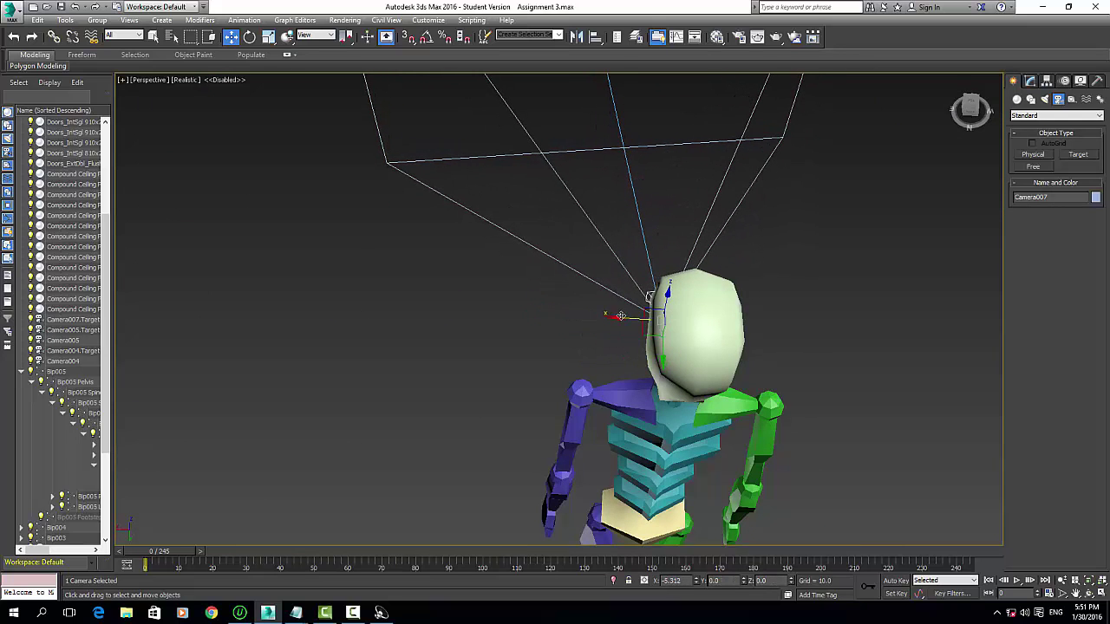
alt+middle_drag(648, 297, 352, 411)
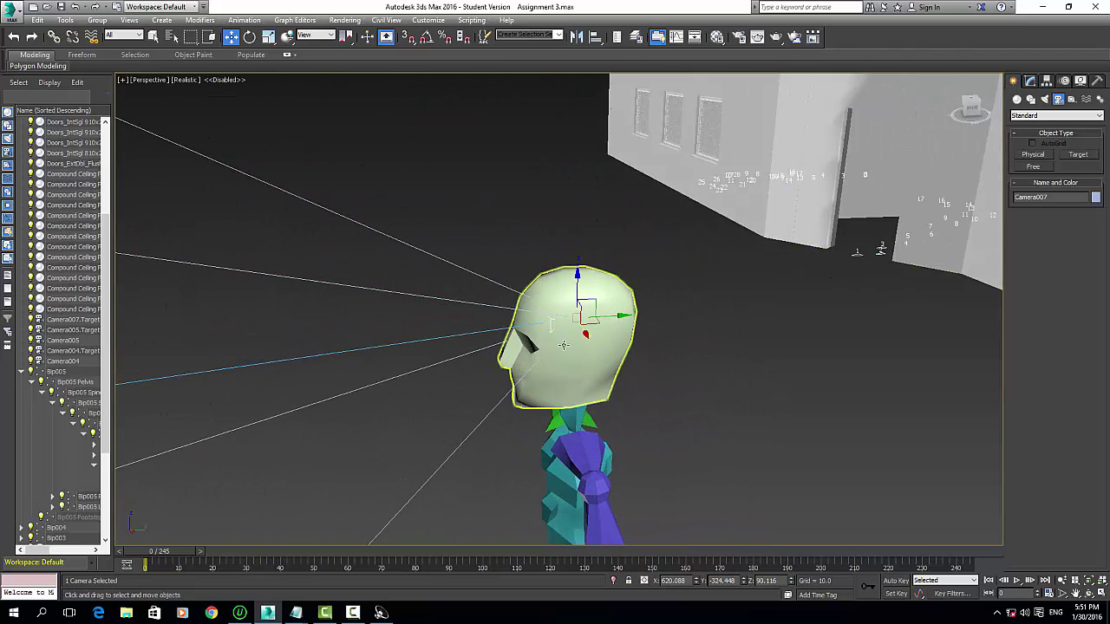
drag(609, 318, 582, 310)
key(c)
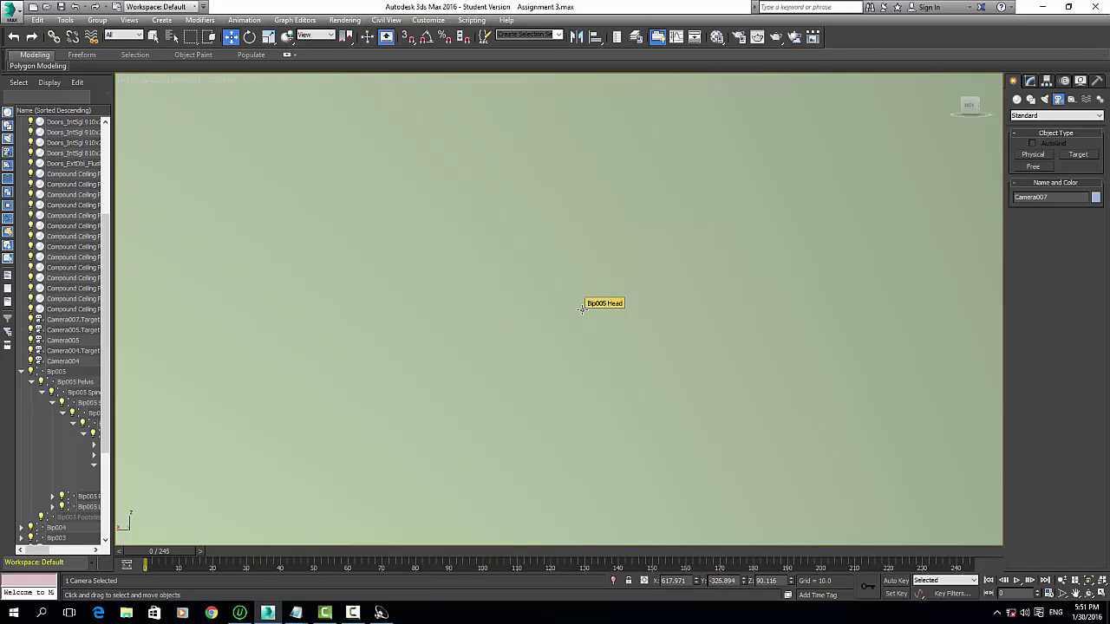
key(p)
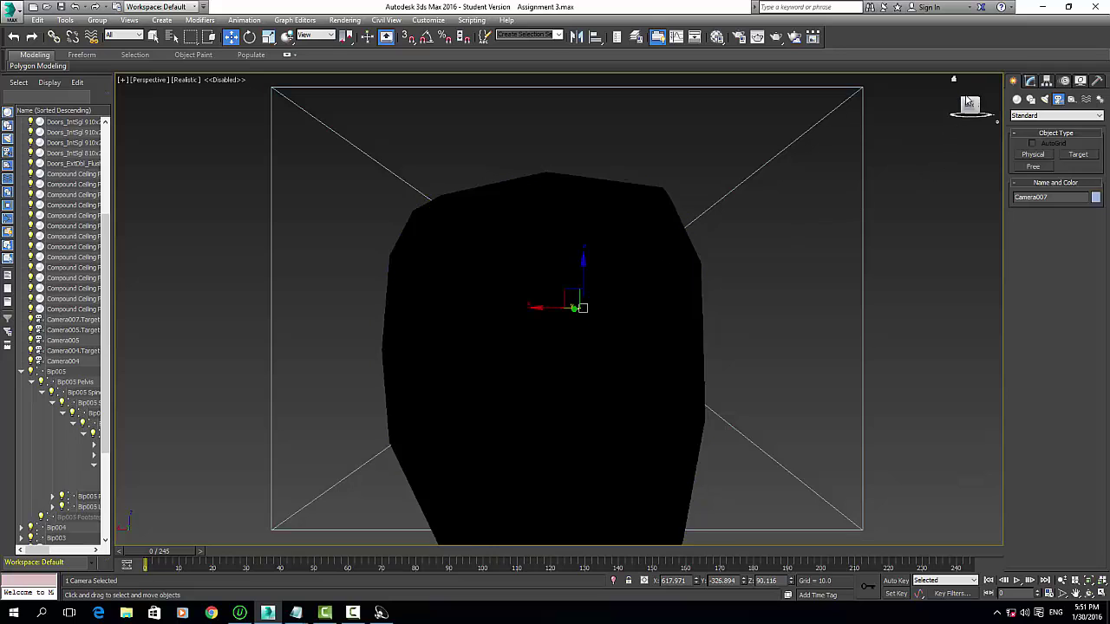
- Select the camera together with its target and move both forward so the camera sits just in front of the biped's face
mouse_move(968, 107)
mouse_down()
mouse_move(973, 128)
mouse_move(1040, 120)
mouse_up()
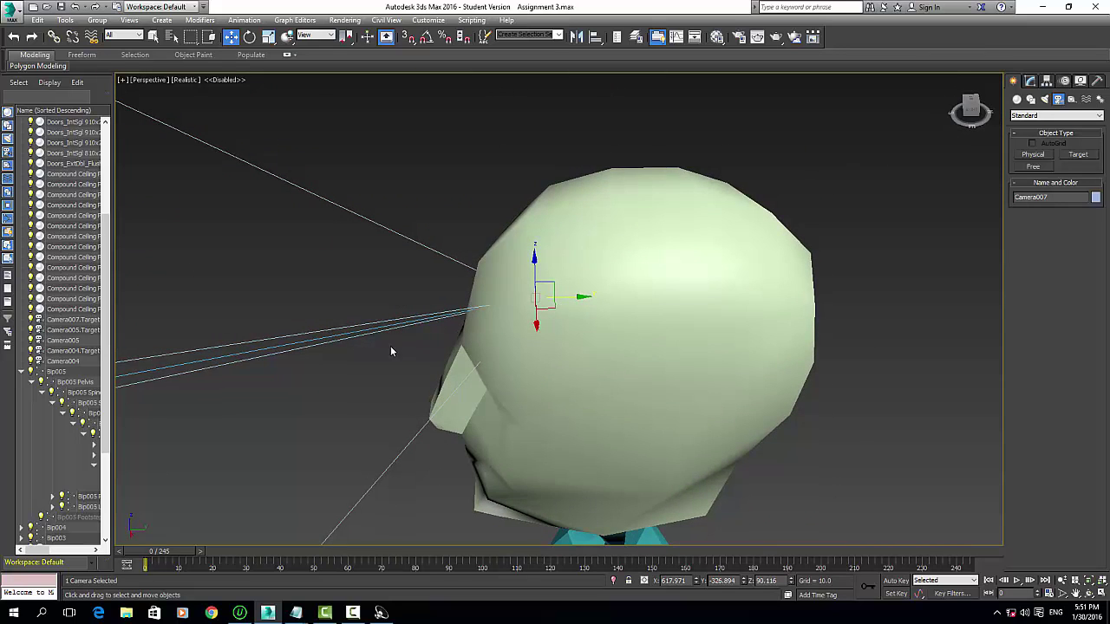
click(579, 299)
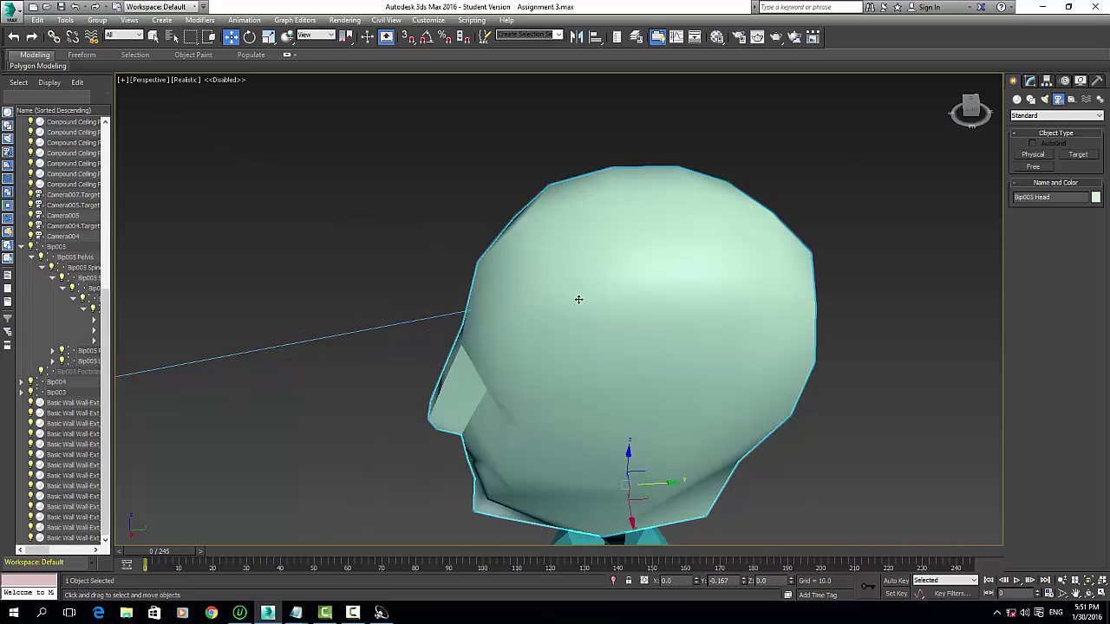
click(416, 324)
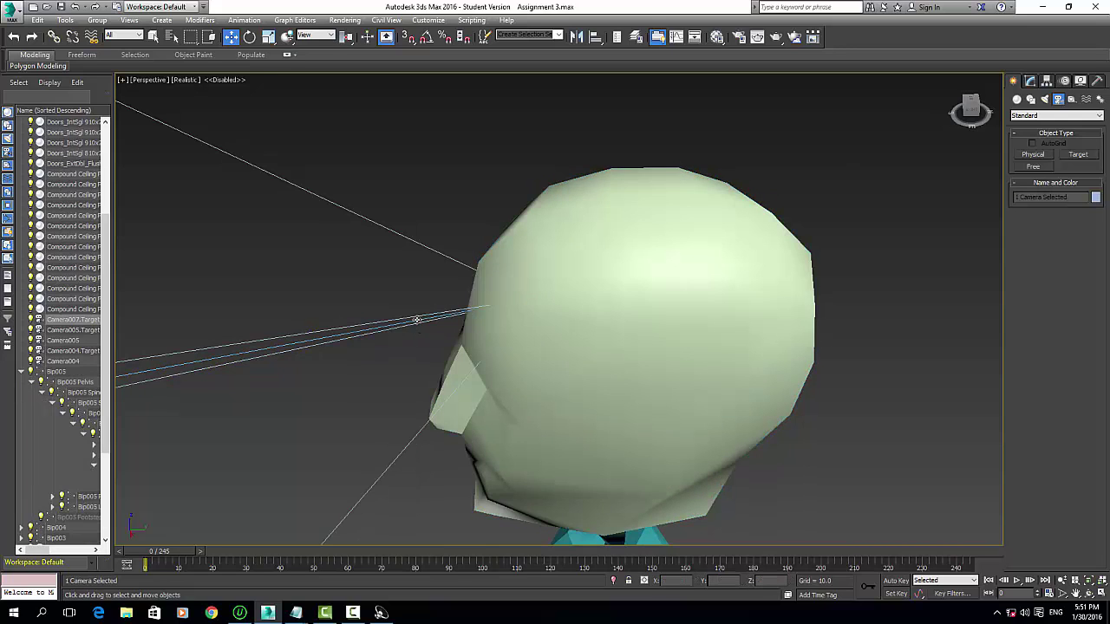
click(467, 313)
click(441, 315)
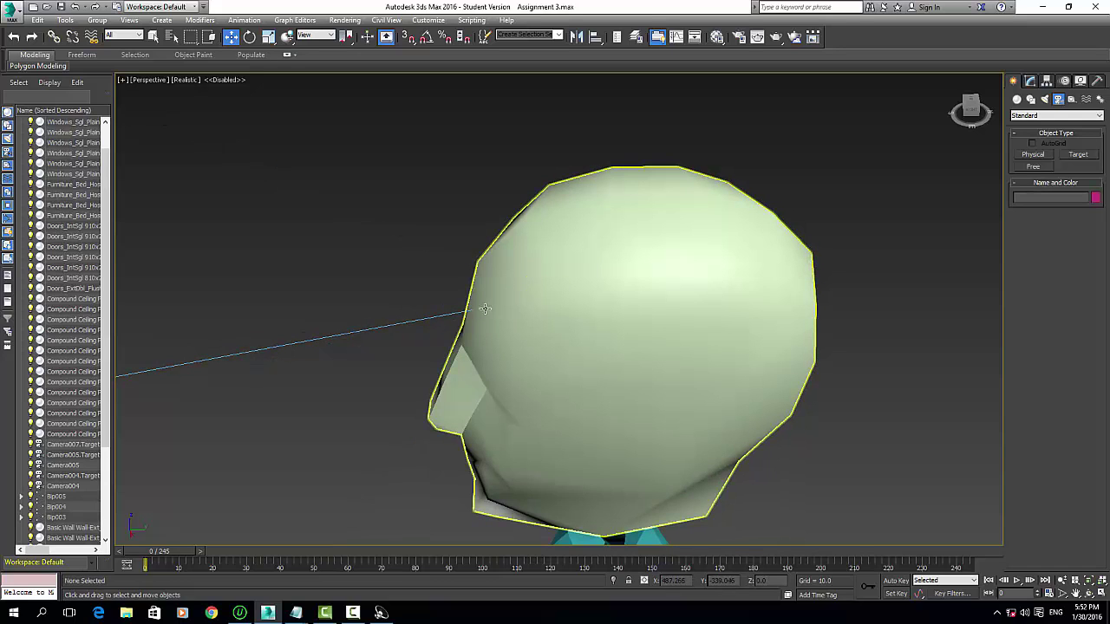
click(465, 306)
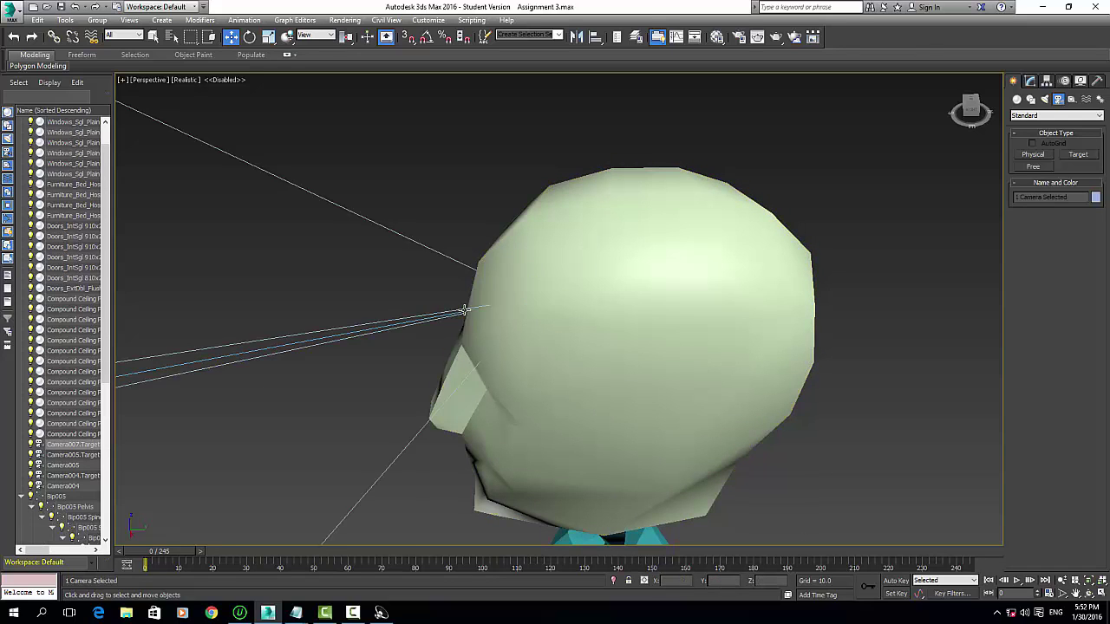
drag(466, 306, 445, 305)
- Check the view through Camera007 from its position in front of the face
drag(969, 109, 969, 138)
key(c)
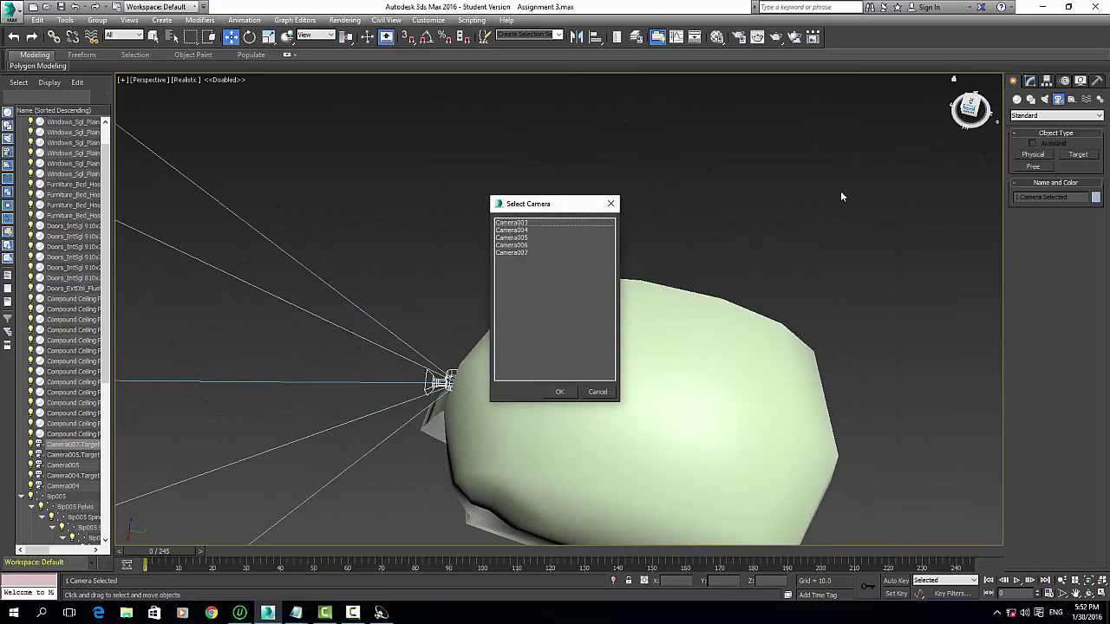
double_click(513, 252)
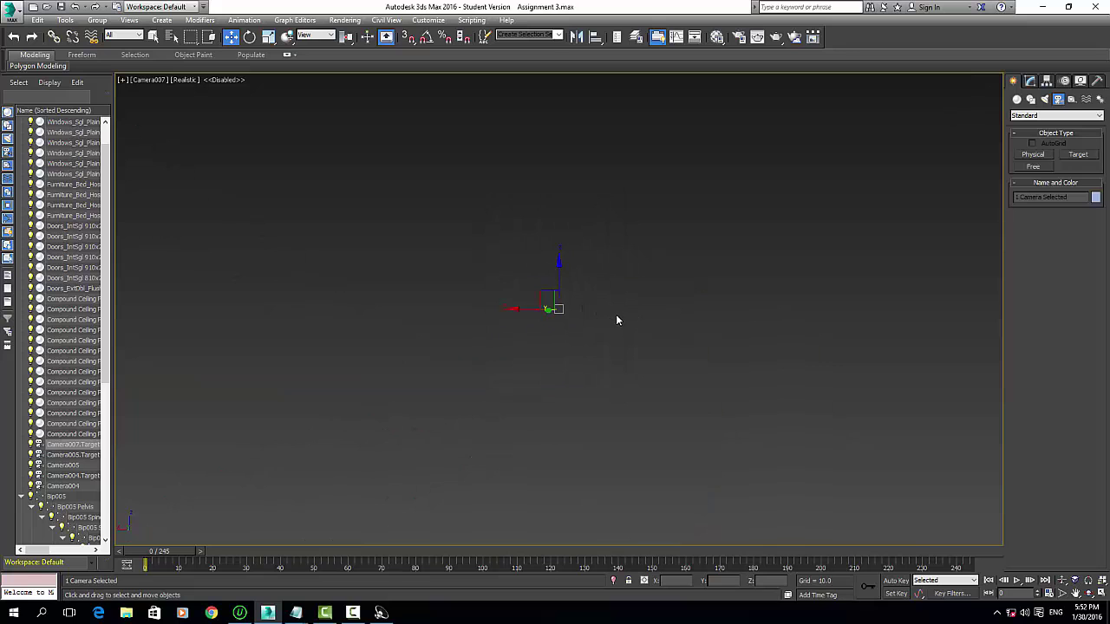
key(p)
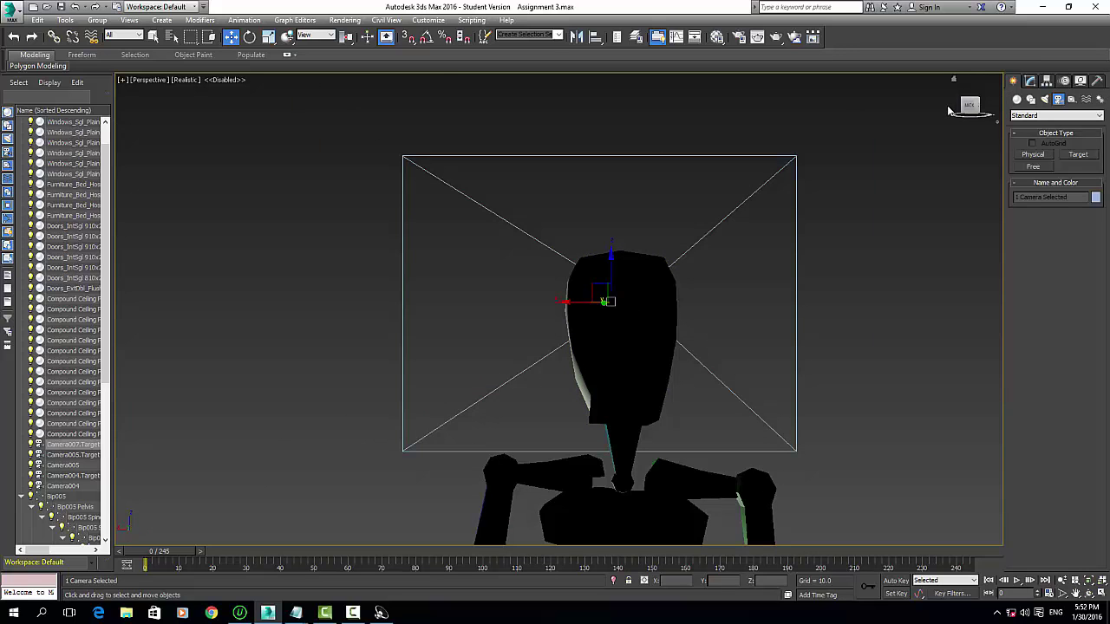
- Create a cone in front of the biped's camera with radii of about 99.5 and 36.5 and a height of about 80.4
drag(976, 106, 841, 201)
scroll(845, 191, down, 5)
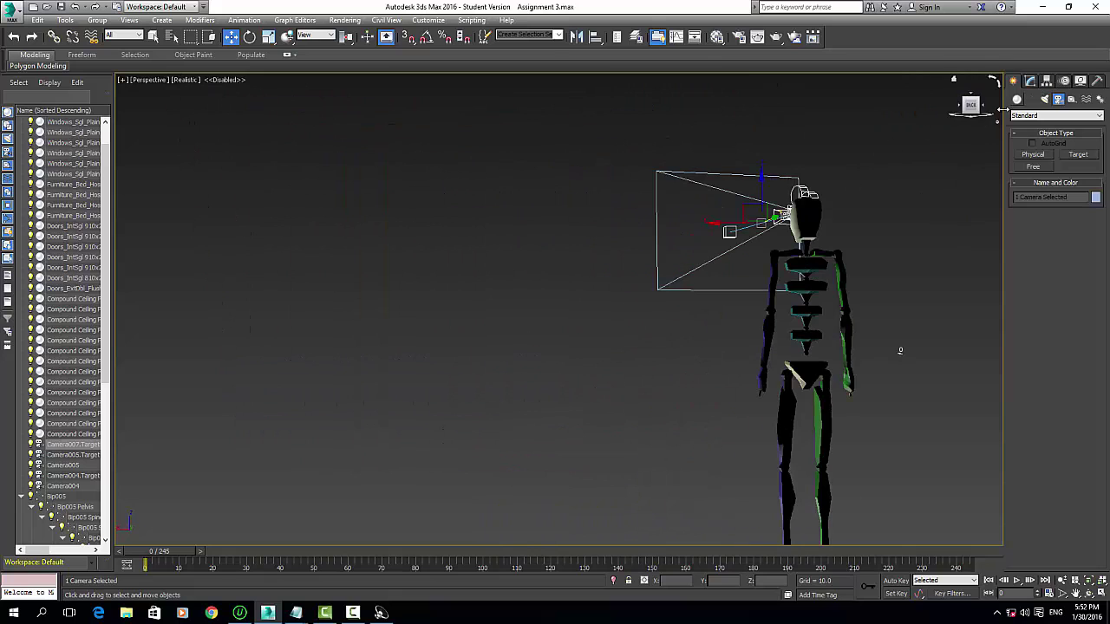
drag(973, 108, 763, 234)
scroll(555, 255, down, 6)
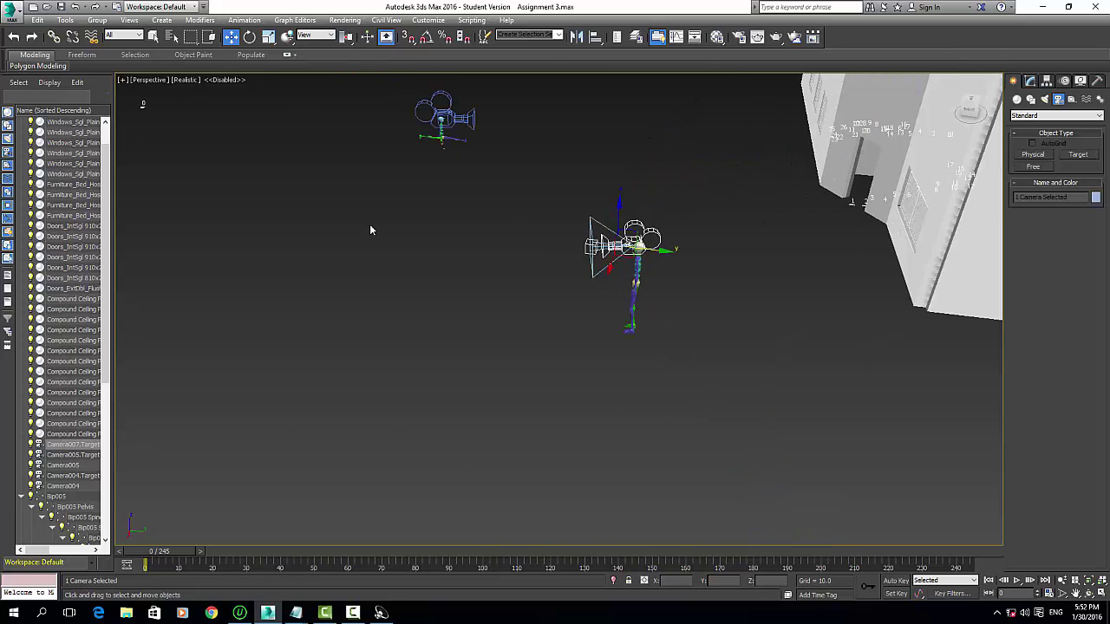
click(1017, 99)
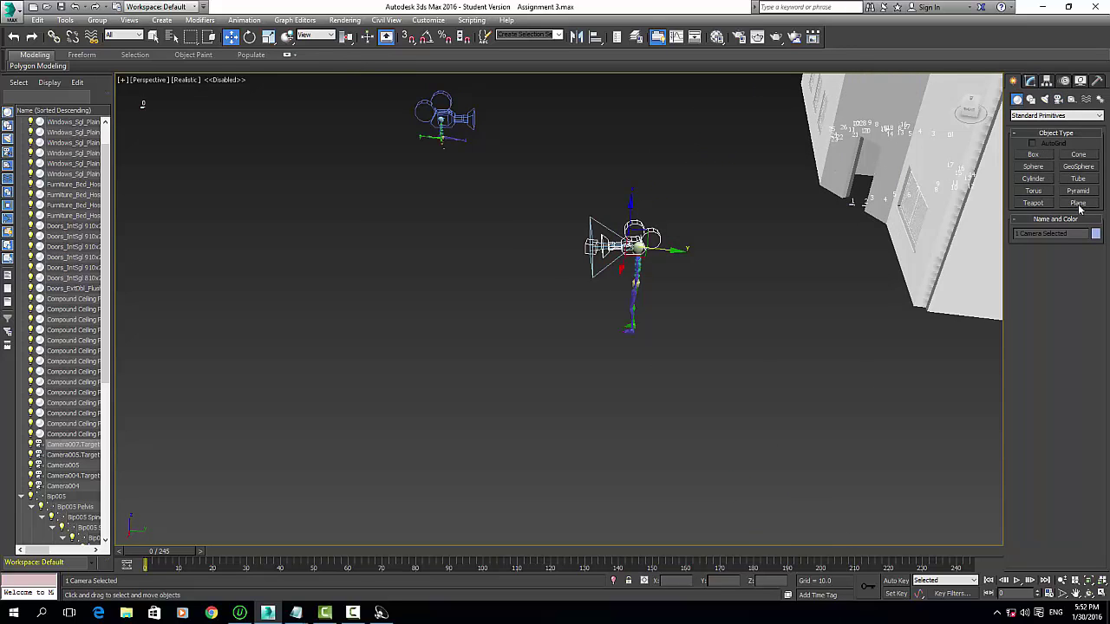
click(1079, 155)
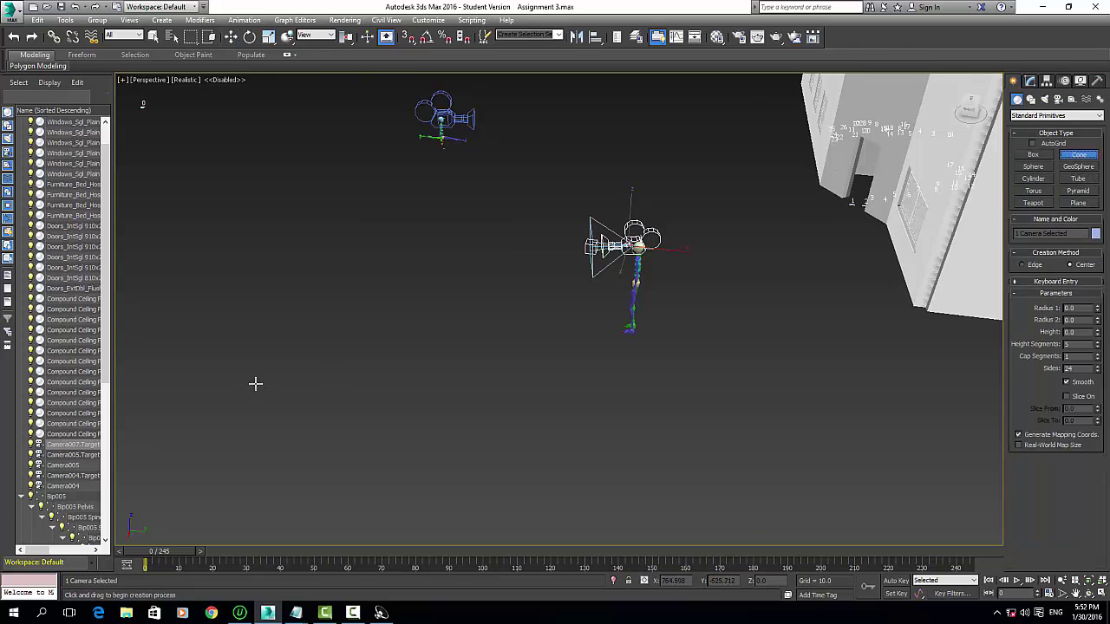
drag(334, 298, 405, 321)
click(369, 243)
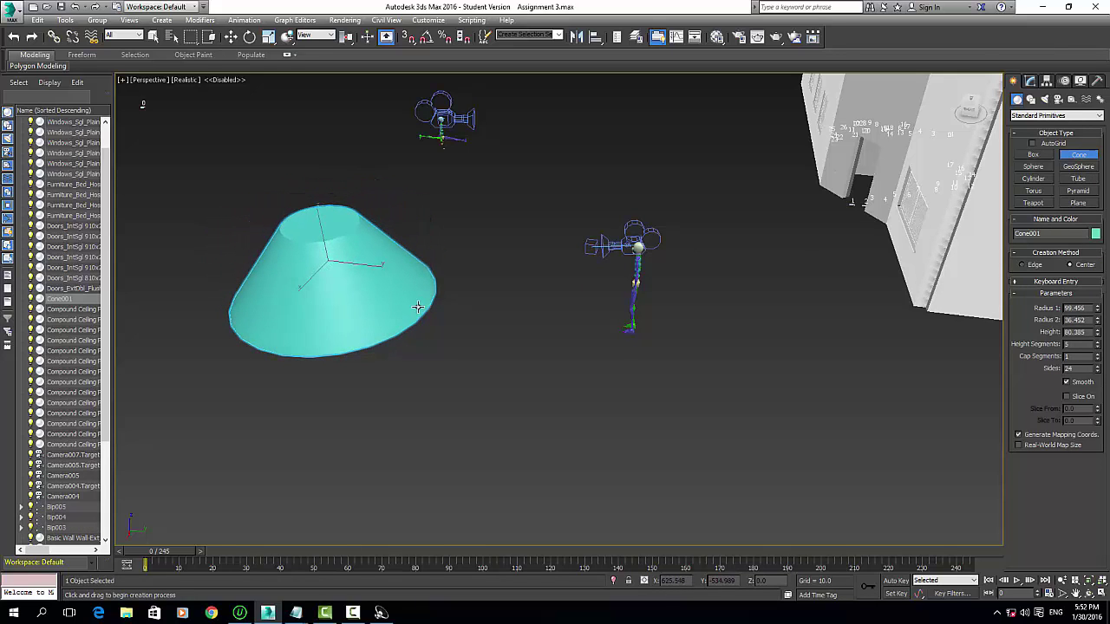
- Look through Camera007 and orbit the camera to frame the cone in its view
key(c)
double_click(510, 253)
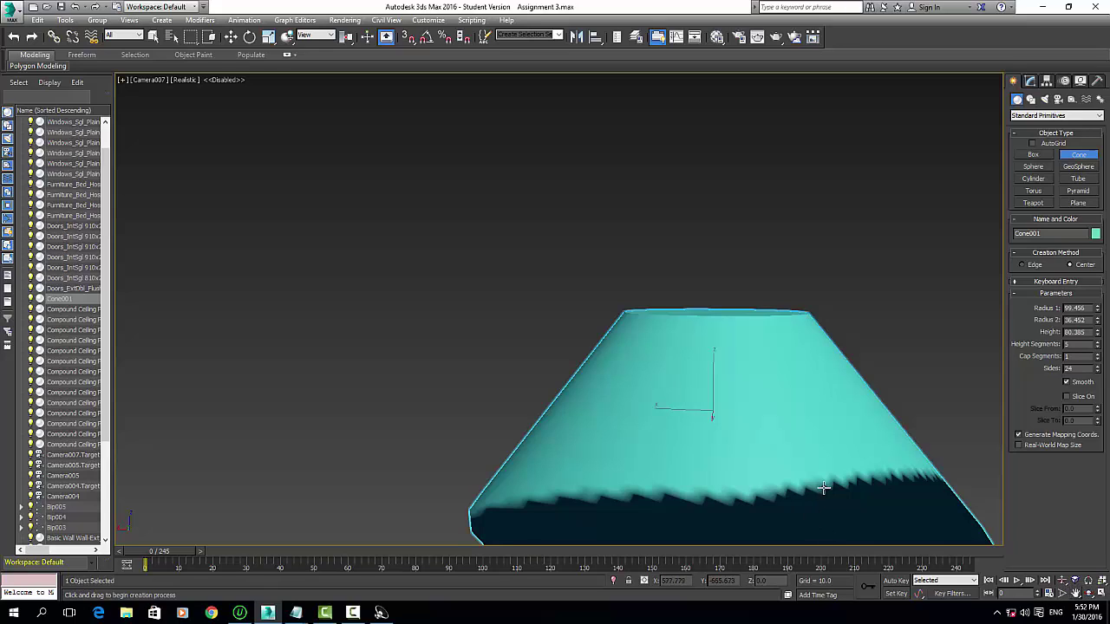
click(1090, 596)
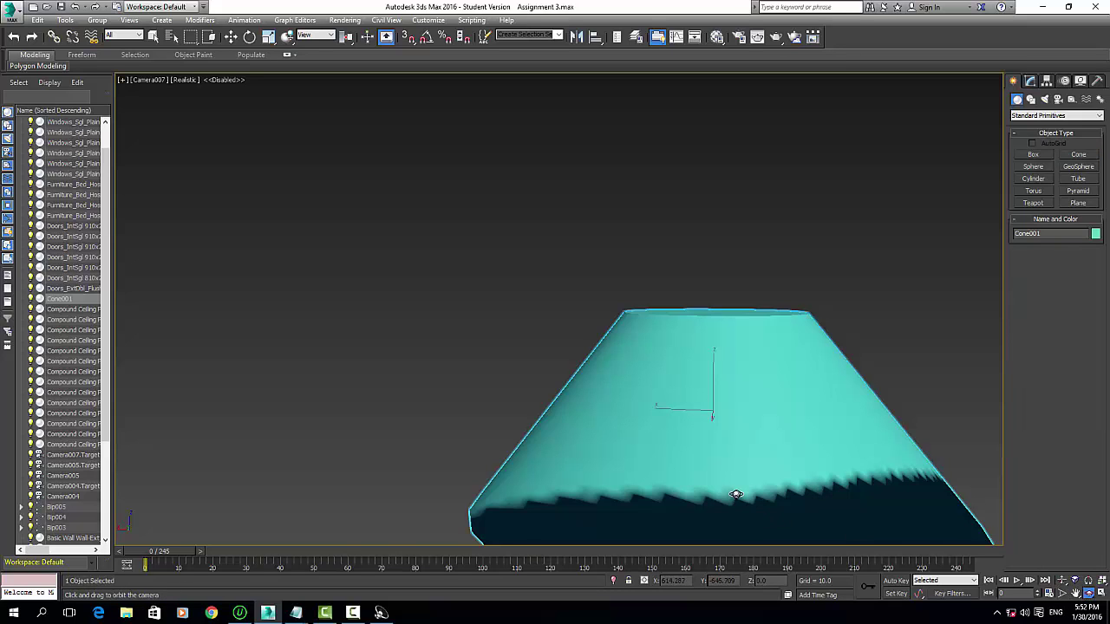
drag(735, 495, 750, 508)
key(p)
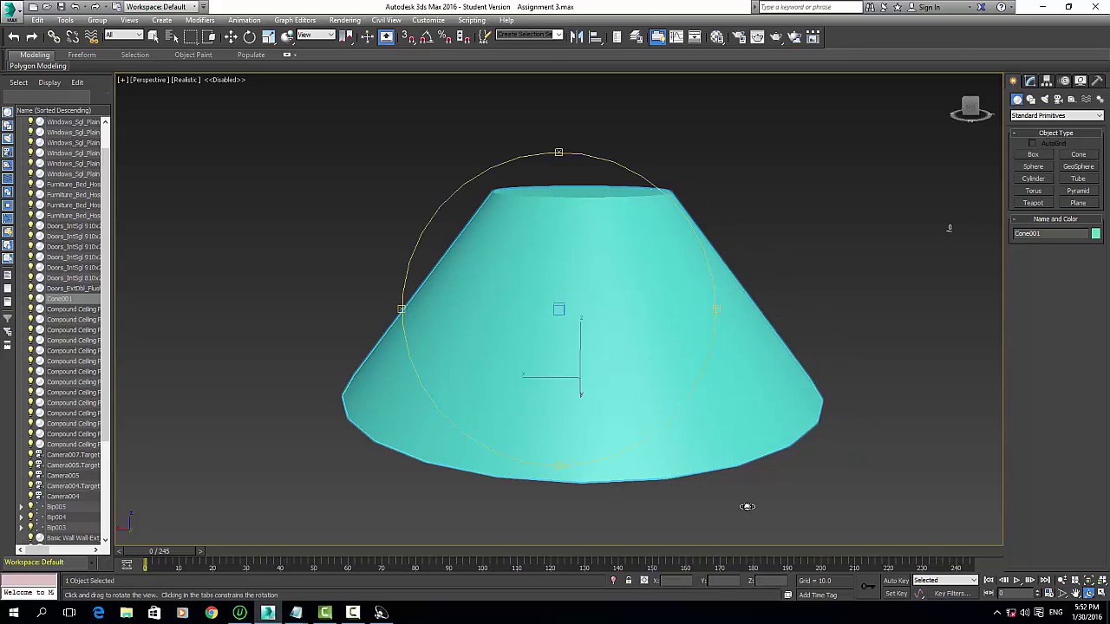
- Examine the cone from the side together with the biped standing behind its head-mounted camera and target
drag(717, 457, 813, 447)
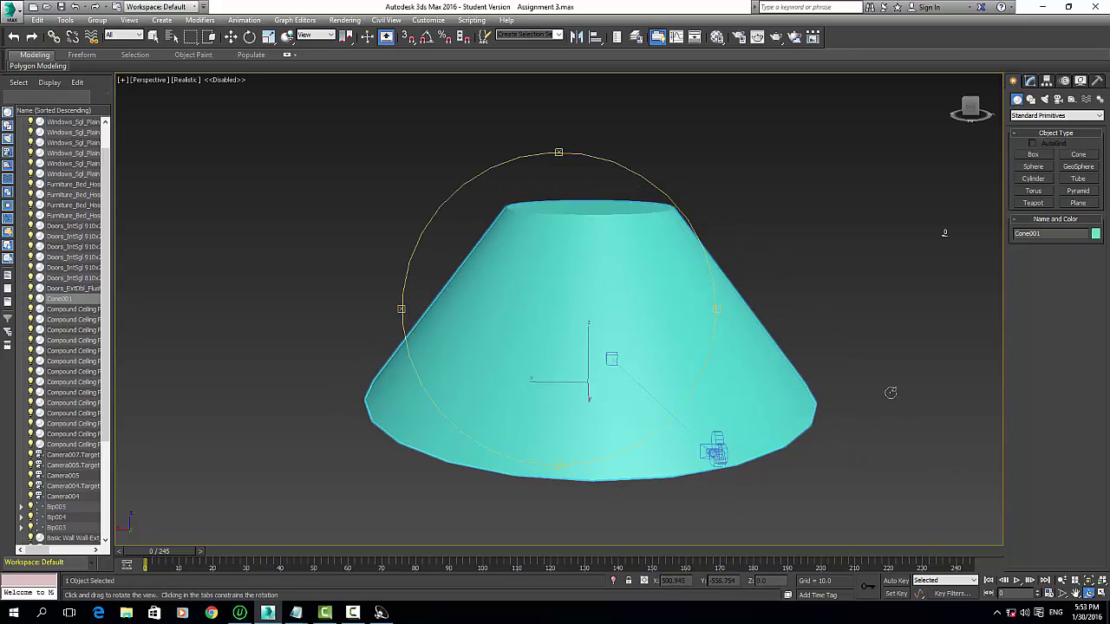
drag(890, 393, 702, 332)
key(w)
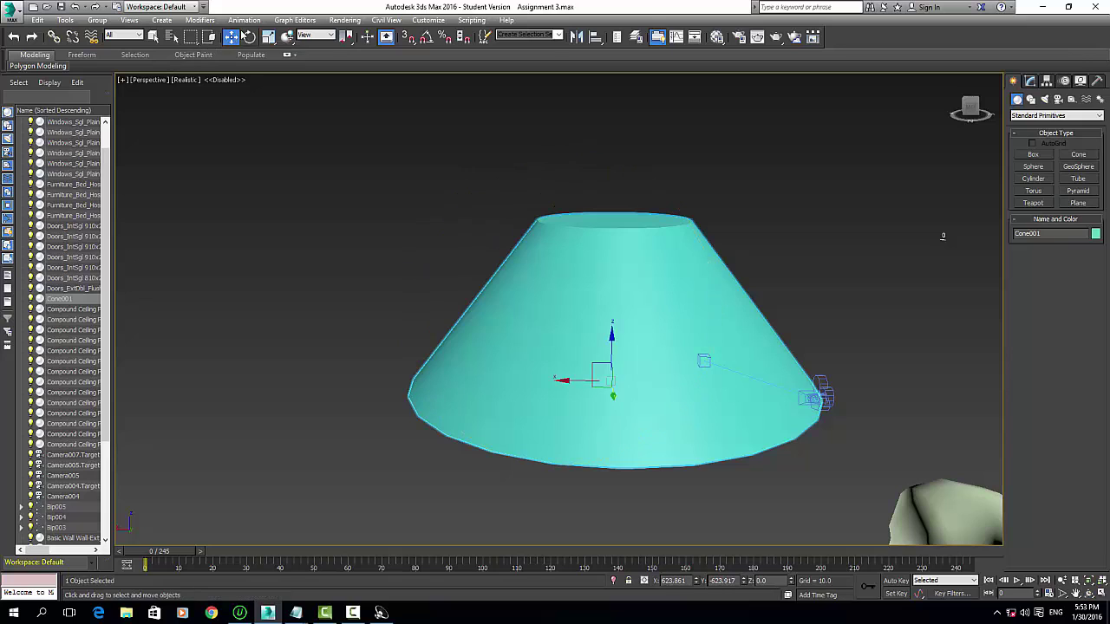
alt+middle_drag(941, 235, 214, 185)
middle_drag(885, 199, 679, 200)
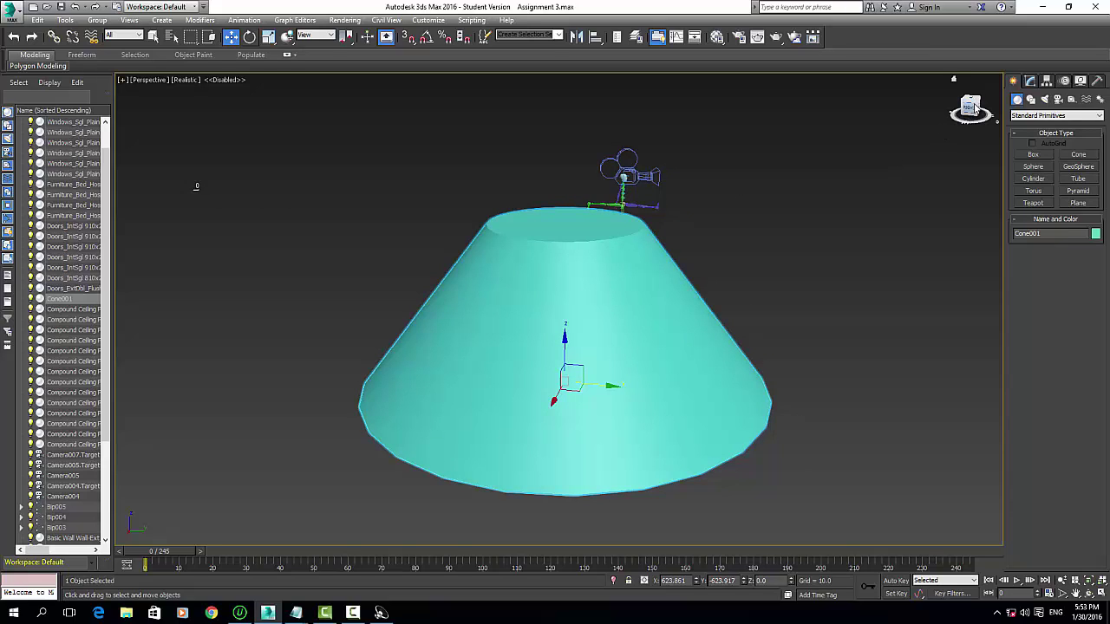
scroll(930, 326, down, 3)
middle_drag(930, 314, 602, 297)
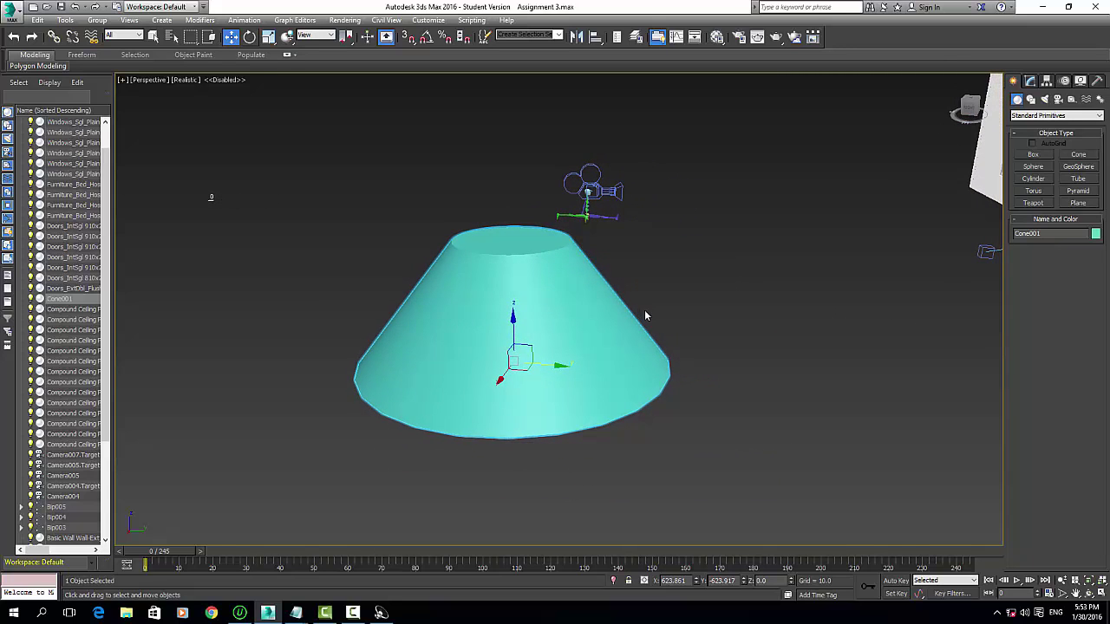
middle_drag(796, 311, 568, 293)
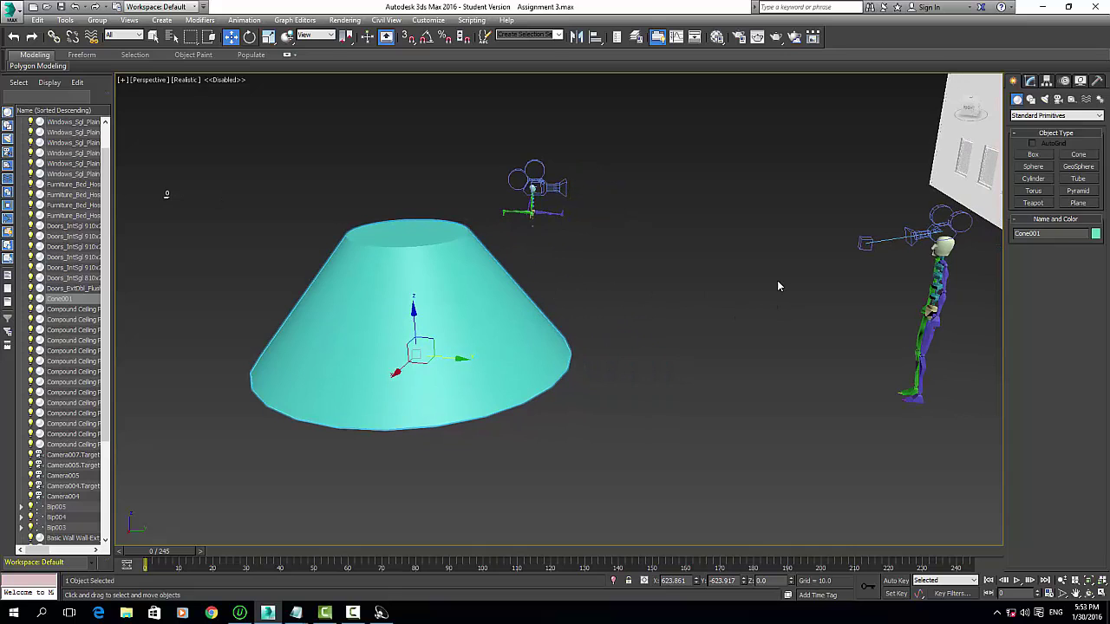
middle_drag(778, 282, 629, 309)
scroll(767, 301, up, 2)
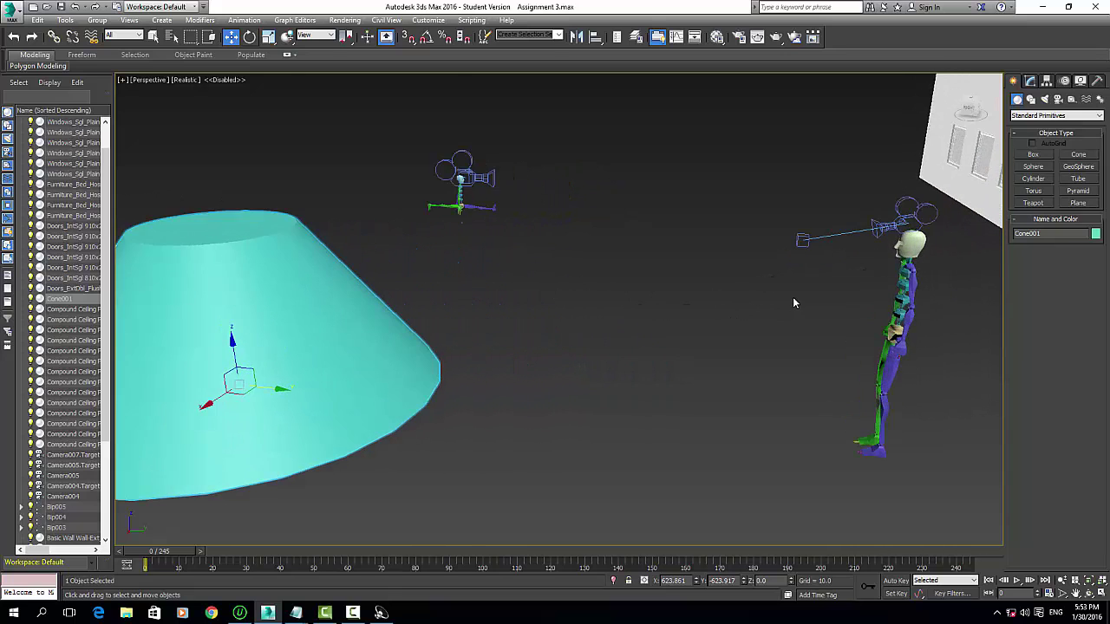
scroll(793, 298, up, 1)
middle_drag(853, 245, 507, 321)
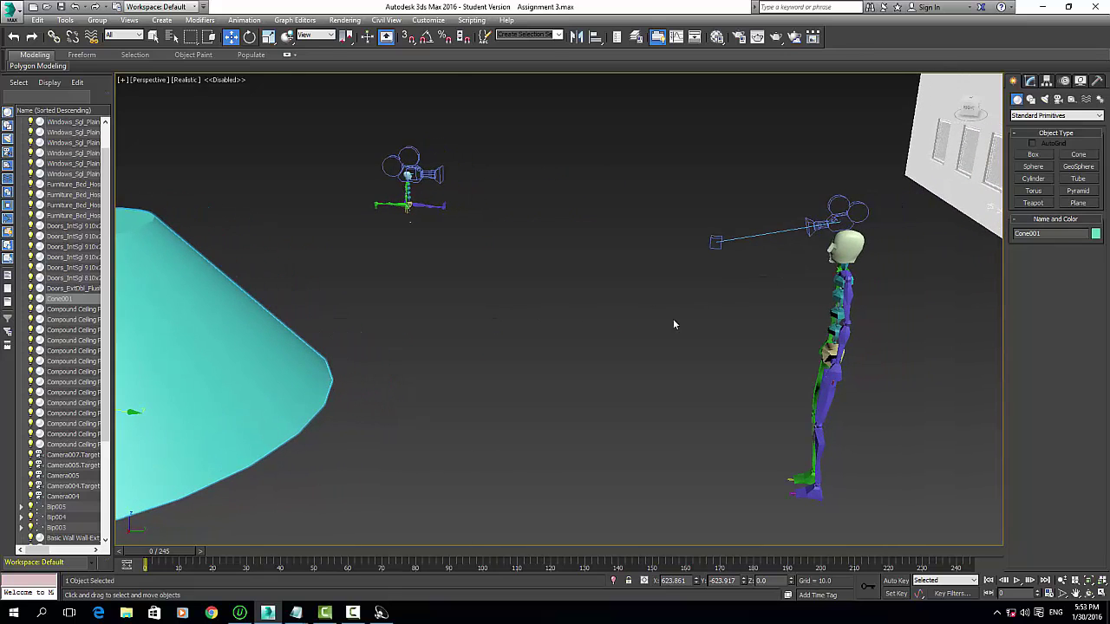
scroll(887, 314, up, 5)
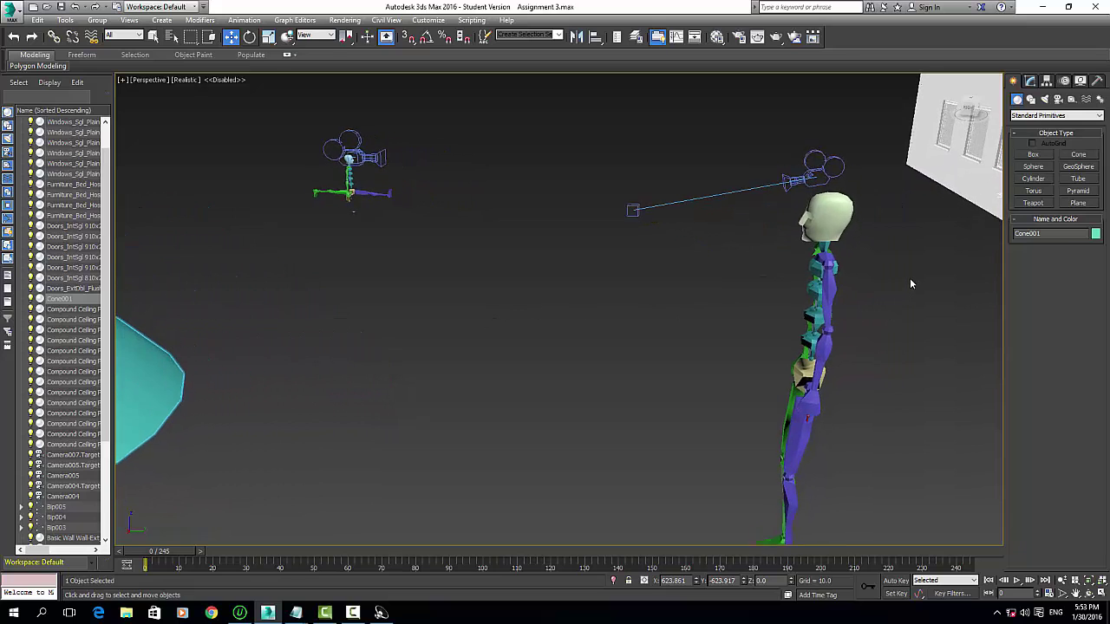
scroll(910, 284, up, 5)
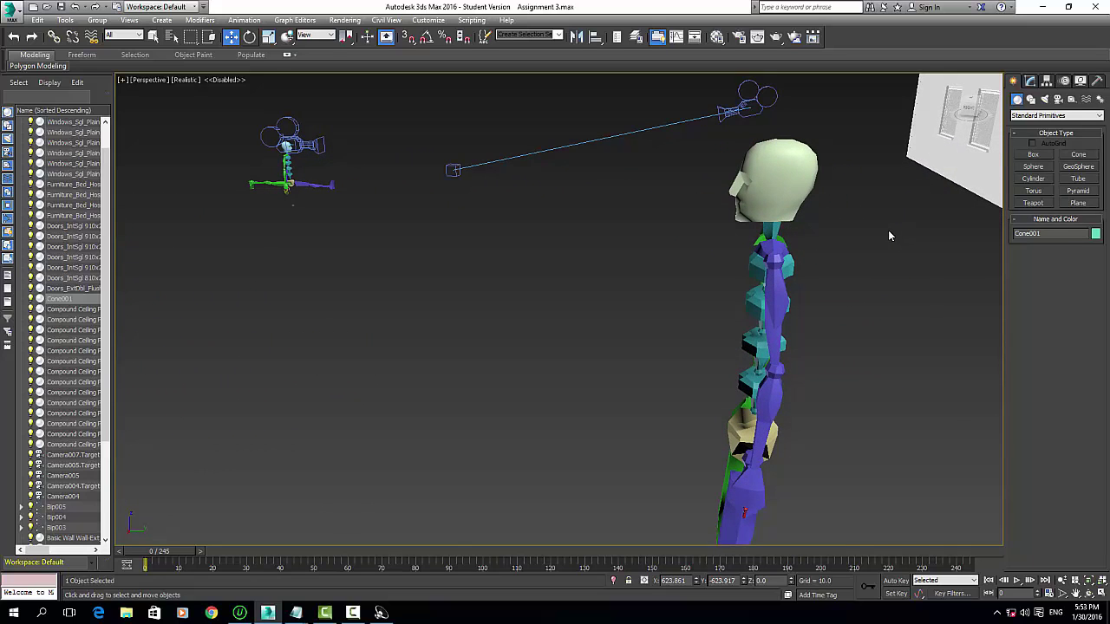
scroll(874, 171, down, 5)
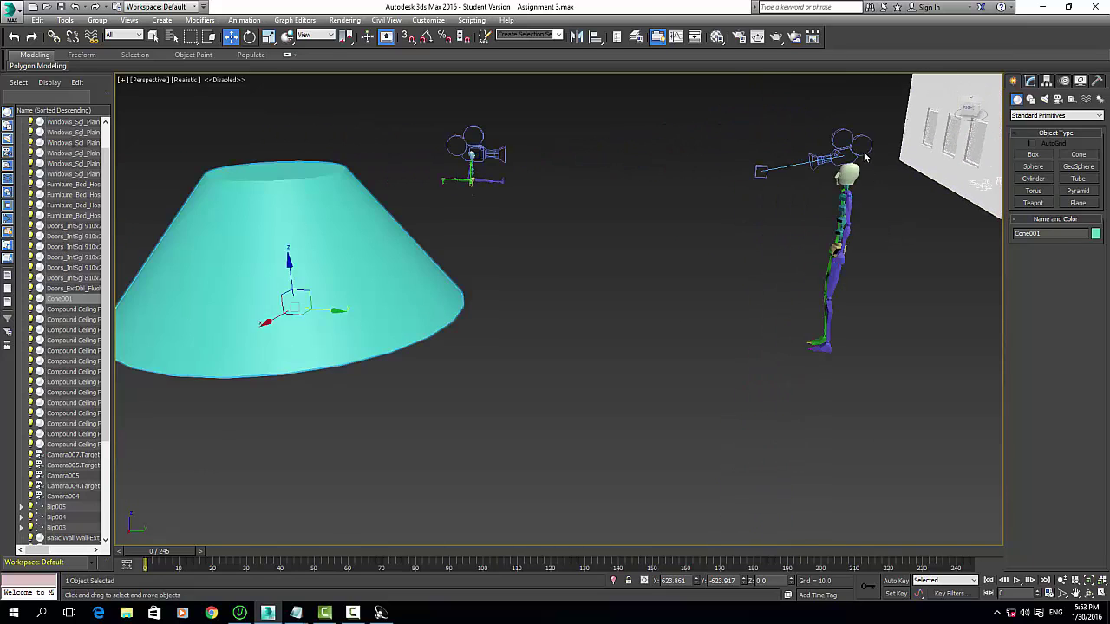
- Deselect the cone and view it together with the bipeds and their cameras from a slightly higher angle
click(845, 163)
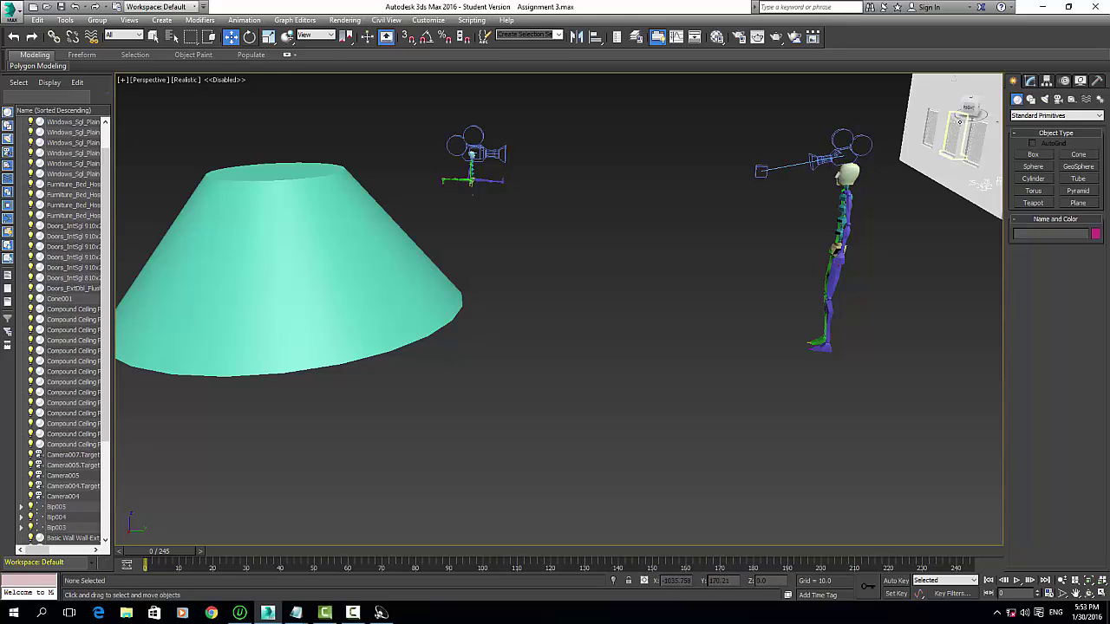
drag(971, 106, 978, 121)
alt+middle_drag(294, 307, 295, 307)
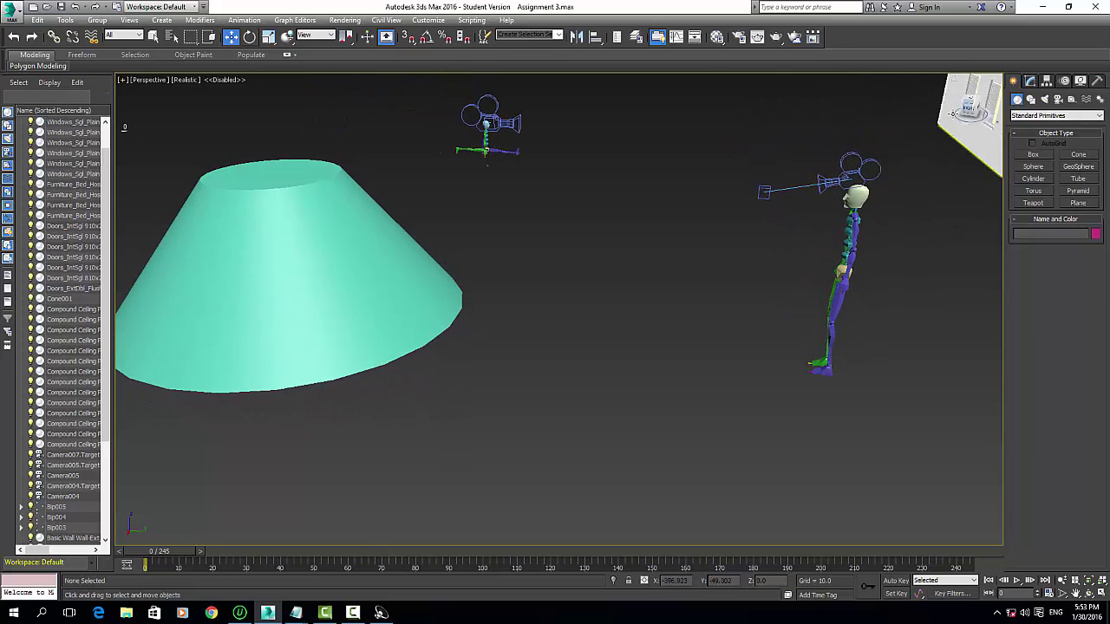
scroll(752, 228, down, 2)
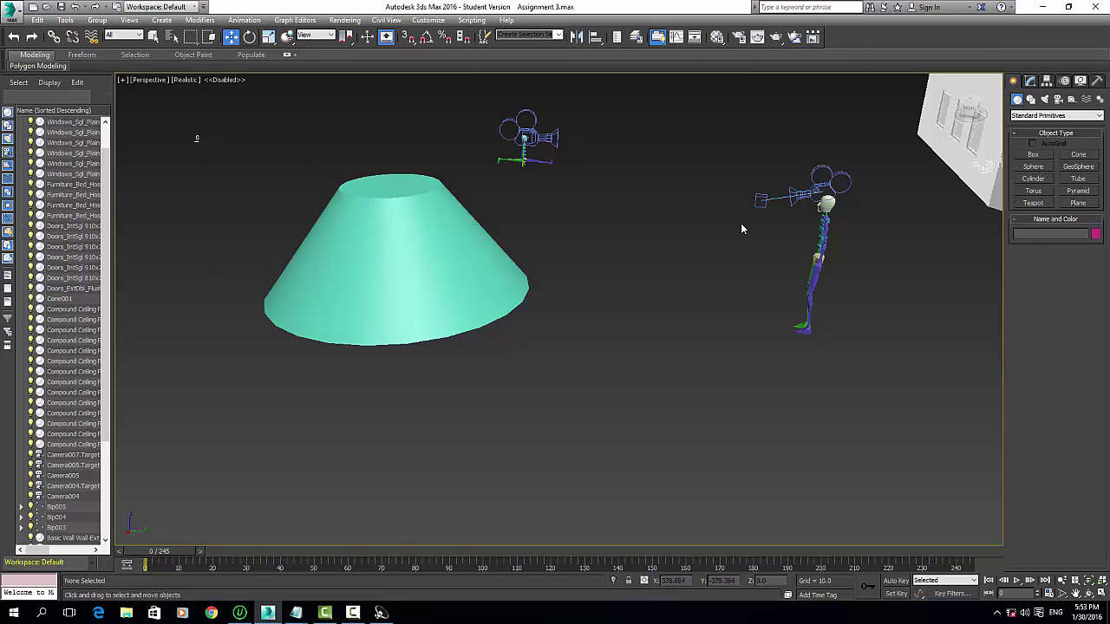
scroll(741, 228, down, 1)
scroll(742, 228, up, 1)
- Look through Camera003 and play the biped walking animation inside the building, stopping it at about frame 228
key(c)
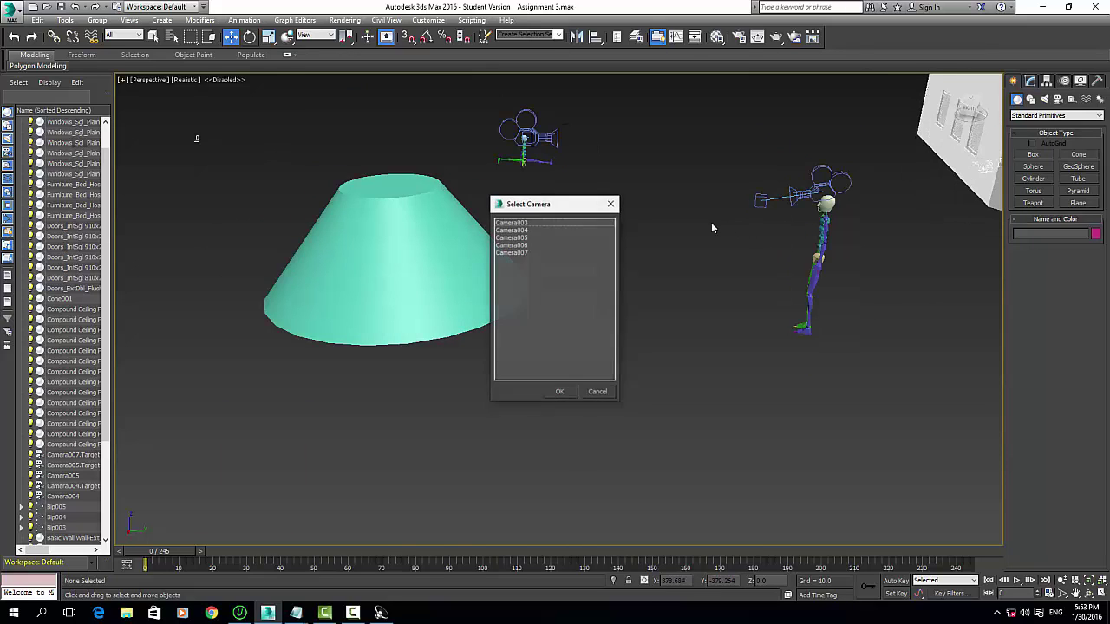
click(555, 223)
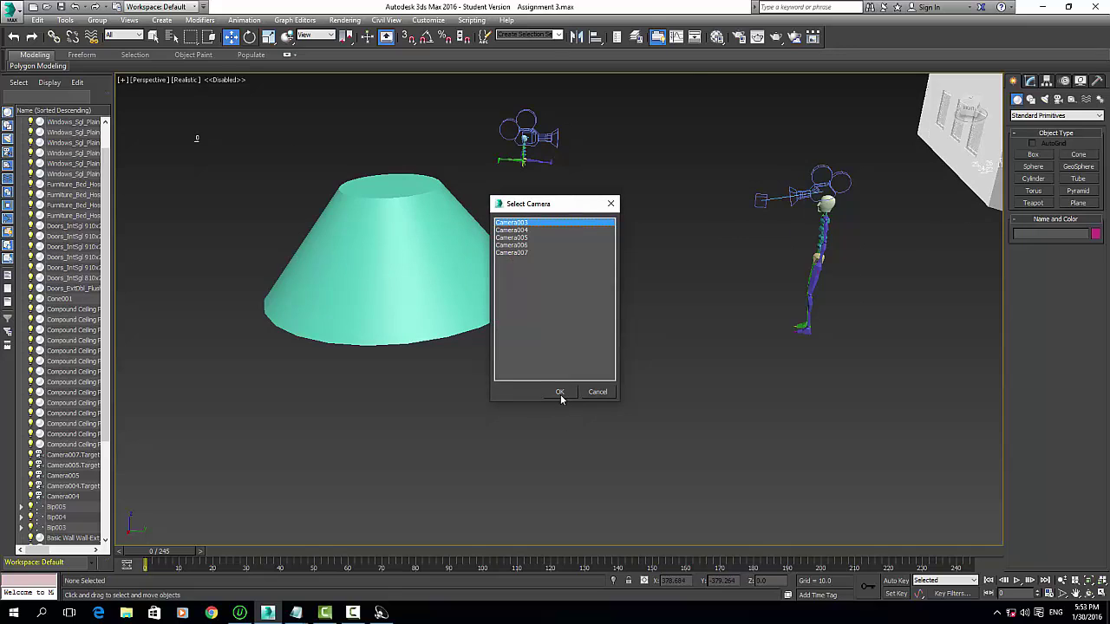
click(559, 393)
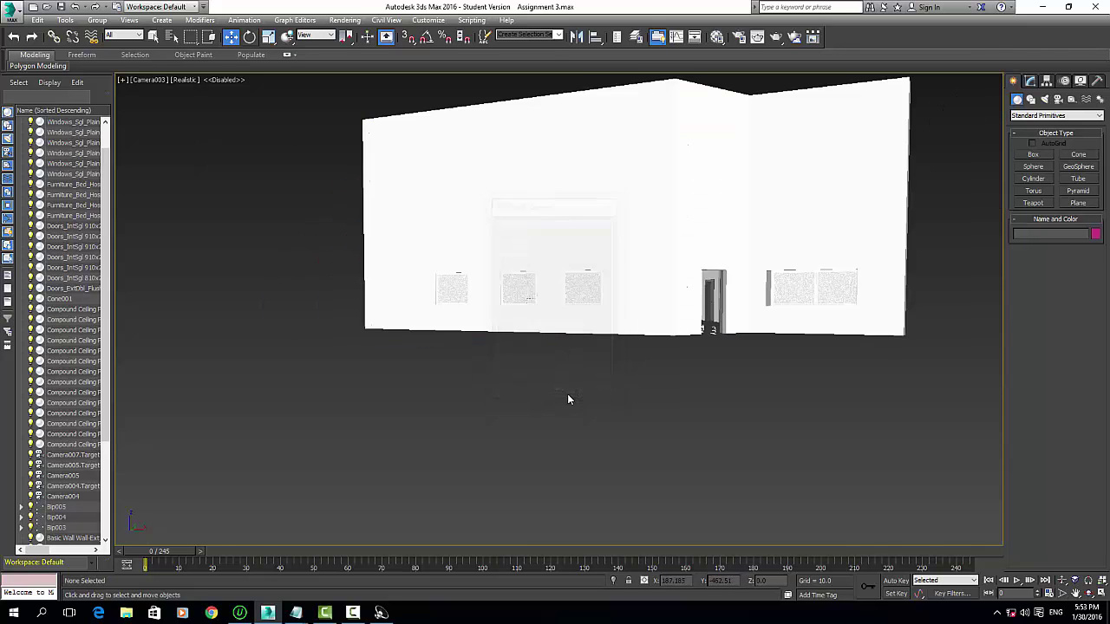
click(1017, 580)
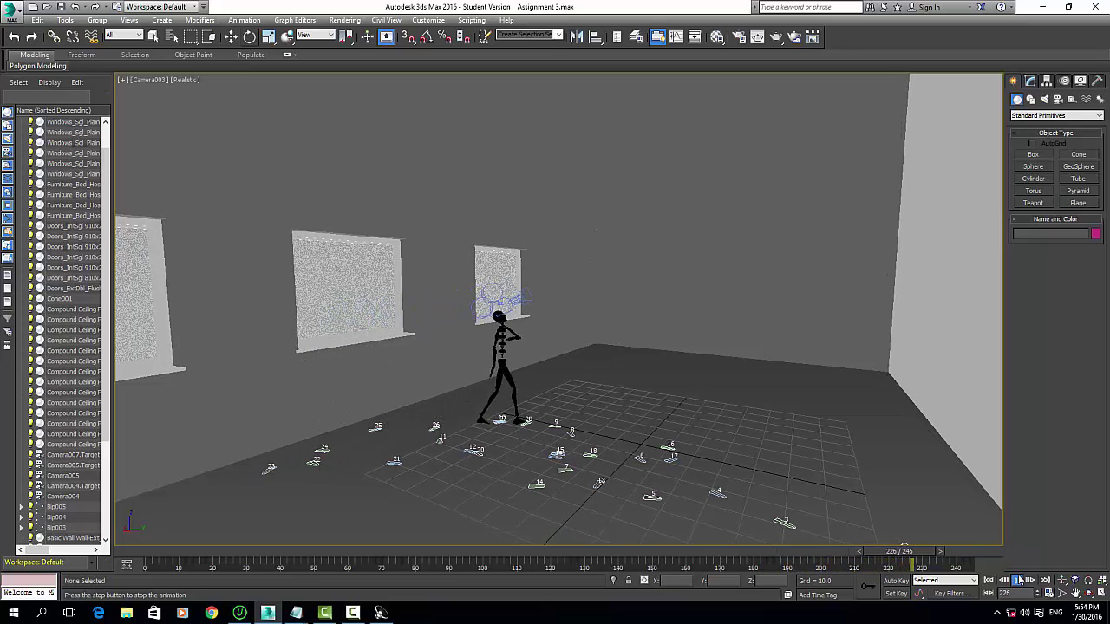
click(1020, 580)
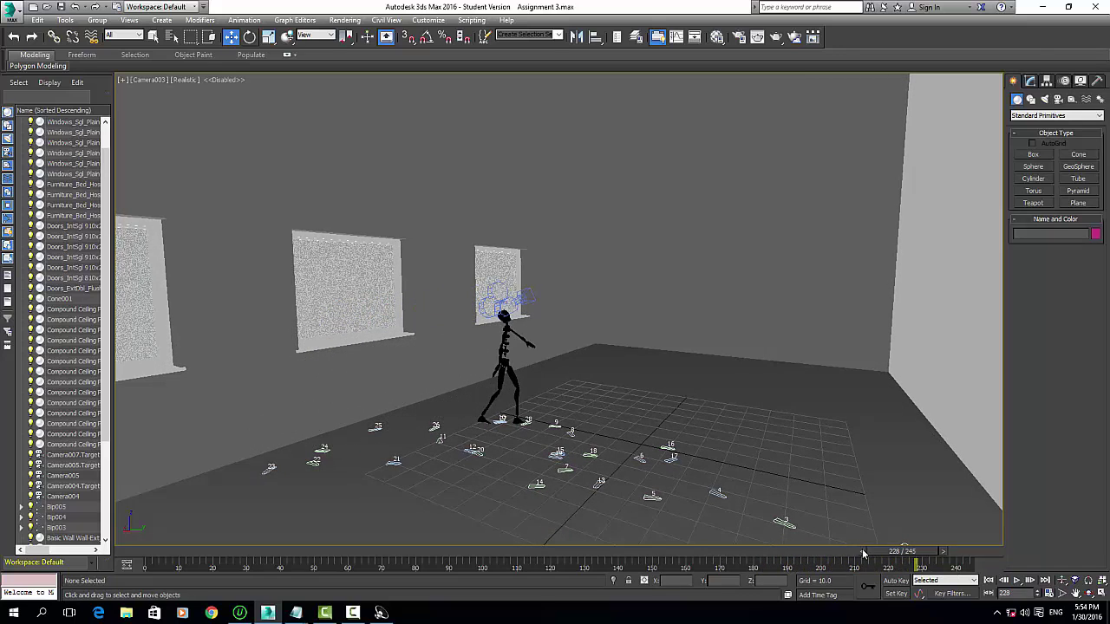